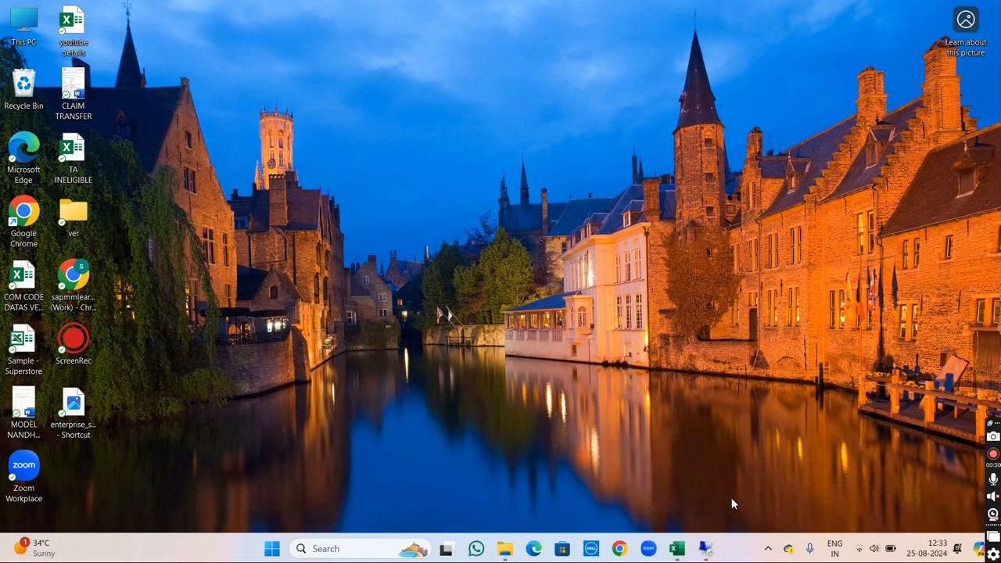
- Switch to the remote desktop SAP session, run transaction spro and display the SAP Reference IMG
{"action": "mouse_move", "coordinate": [713, 552]}
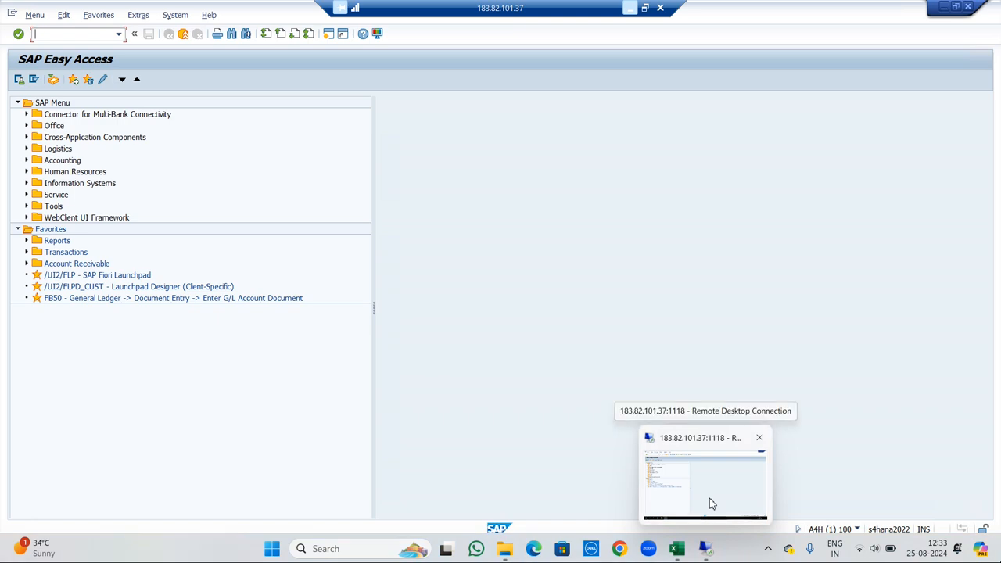
{"action": "left_click", "coordinate": [710, 502]}
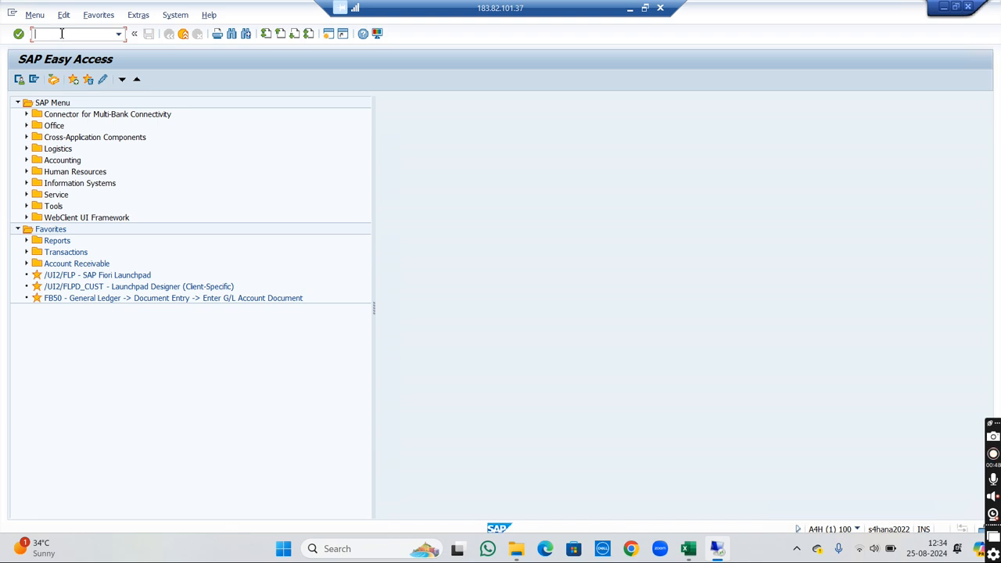
{"action": "type", "text": "spro"}
{"action": "key", "text": "Return"}
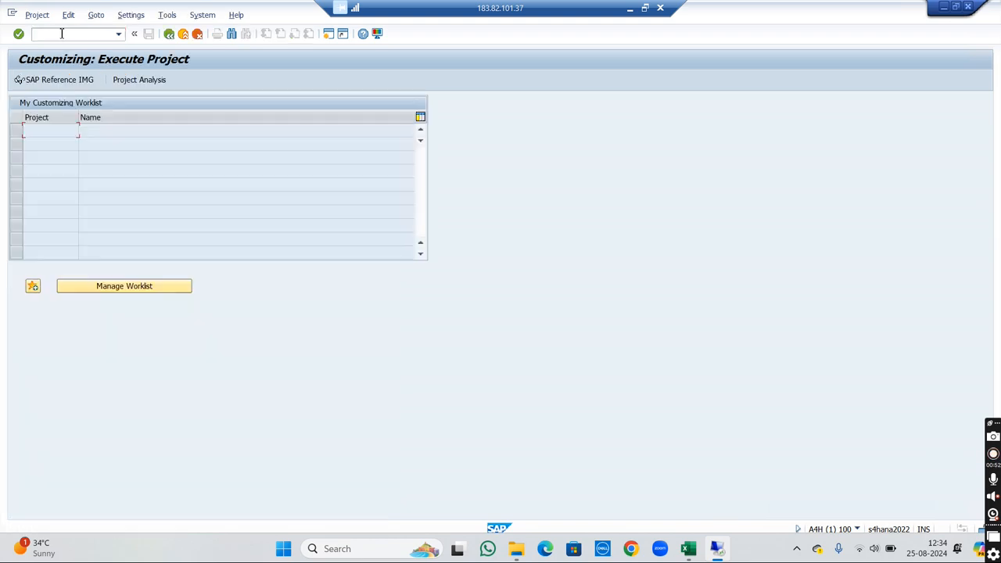
{"action": "left_click", "coordinate": [55, 84]}
{"action": "left_click", "coordinate": [75, 84]}
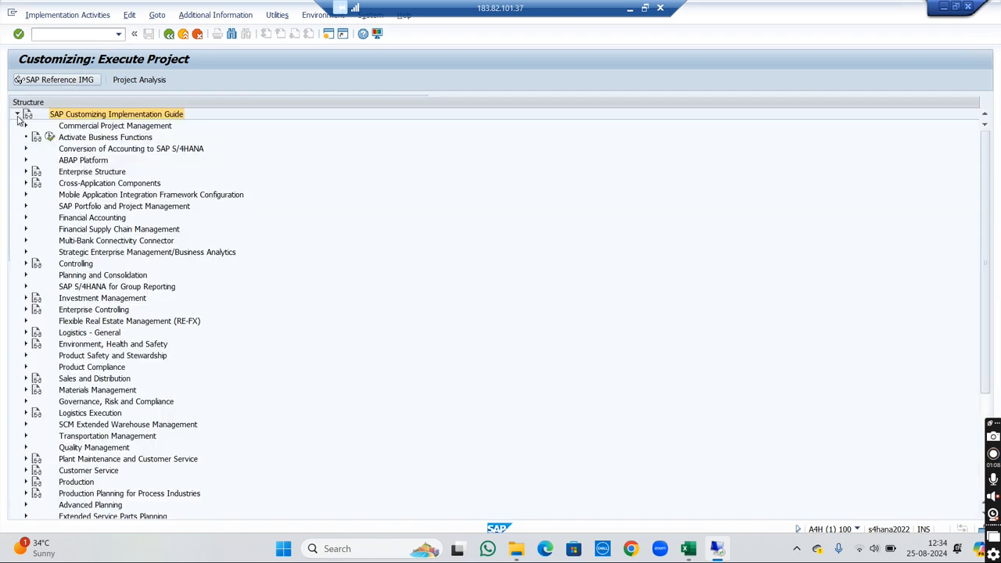
- In Enterprise Structure > Definition > Financial Accounting, open Define company and start a new entry
{"action": "left_click", "coordinate": [25, 172]}
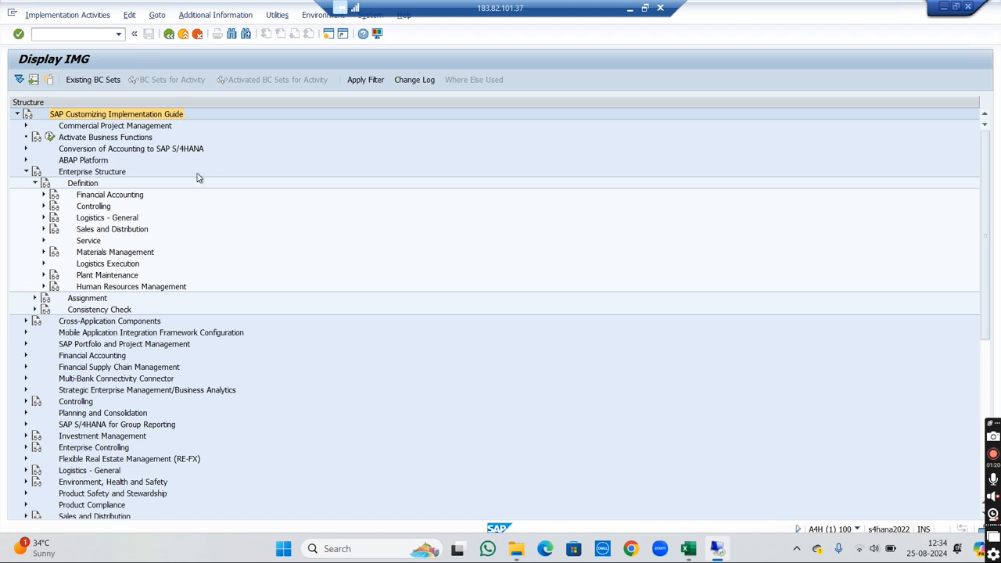
{"action": "left_click", "coordinate": [42, 195]}
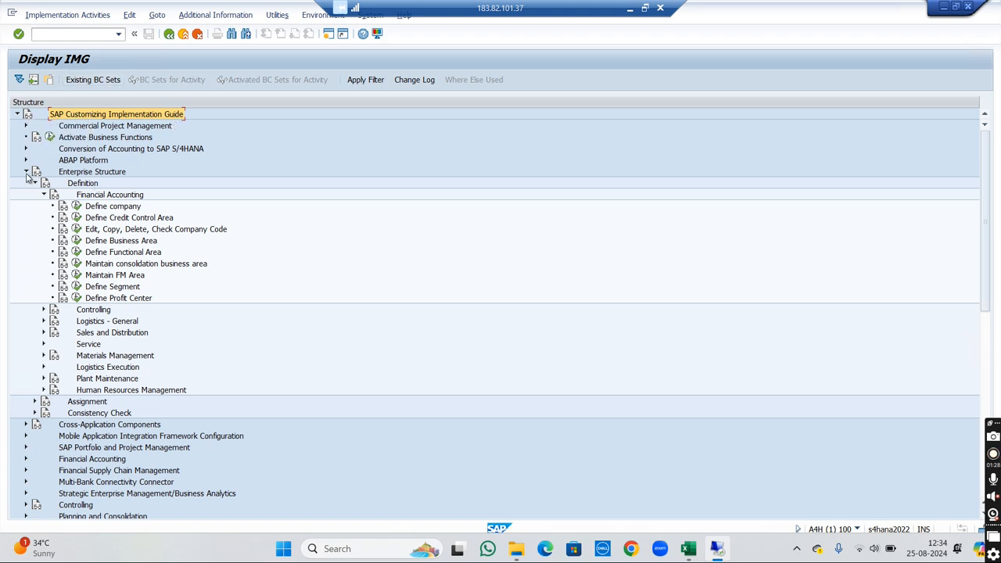
{"action": "left_click", "coordinate": [77, 207]}
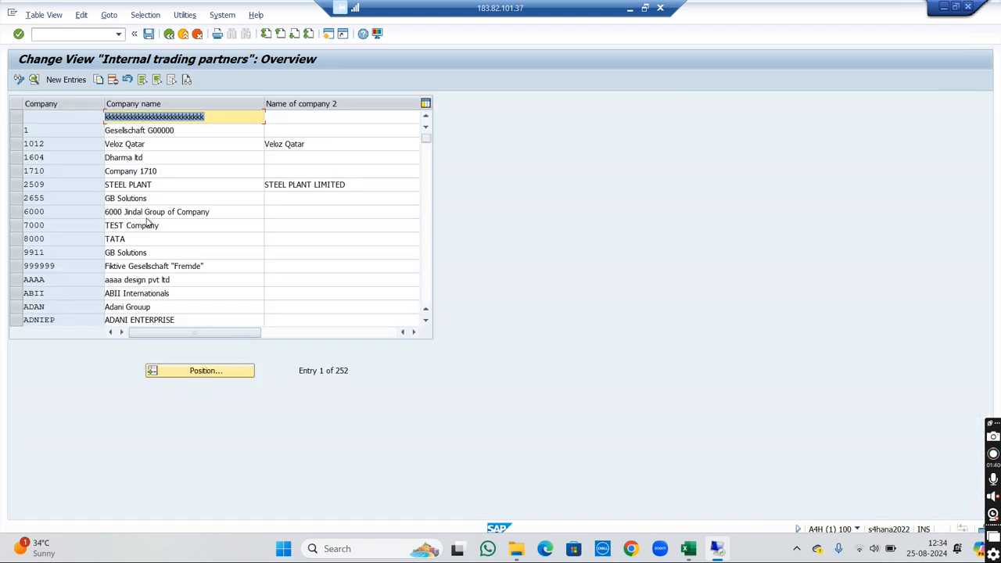
{"action": "left_click", "coordinate": [69, 82]}
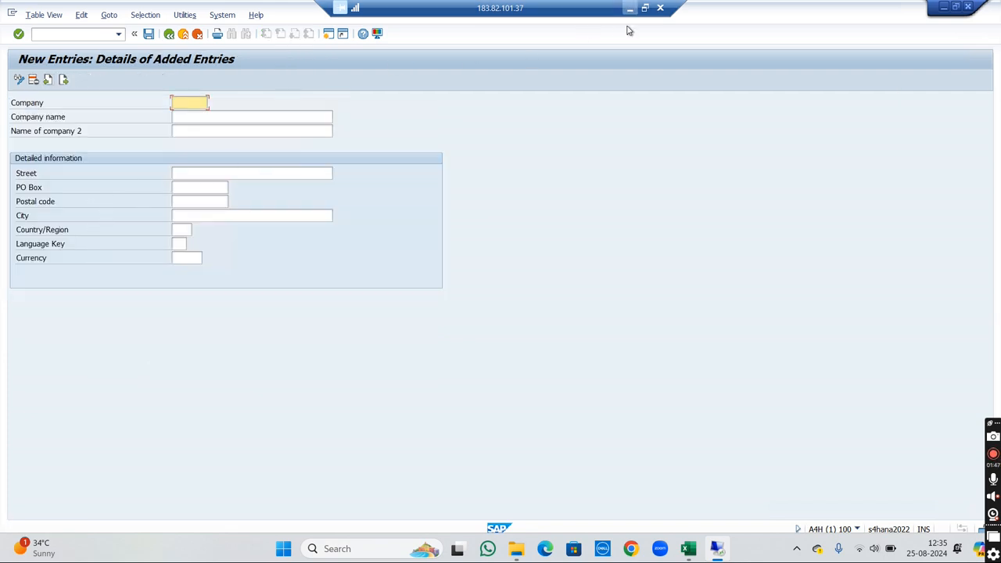
- Switch to the Book1 Excel workbook to review the planned company, plant and storage location codes, and return to the SAP session
{"action": "mouse_move", "coordinate": [688, 548]}
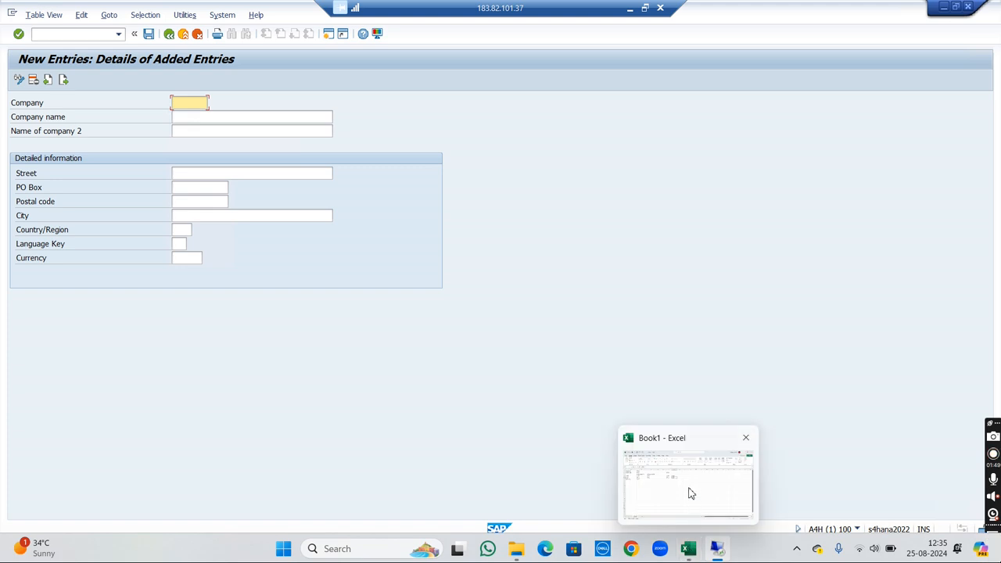
{"action": "left_click", "coordinate": [690, 493]}
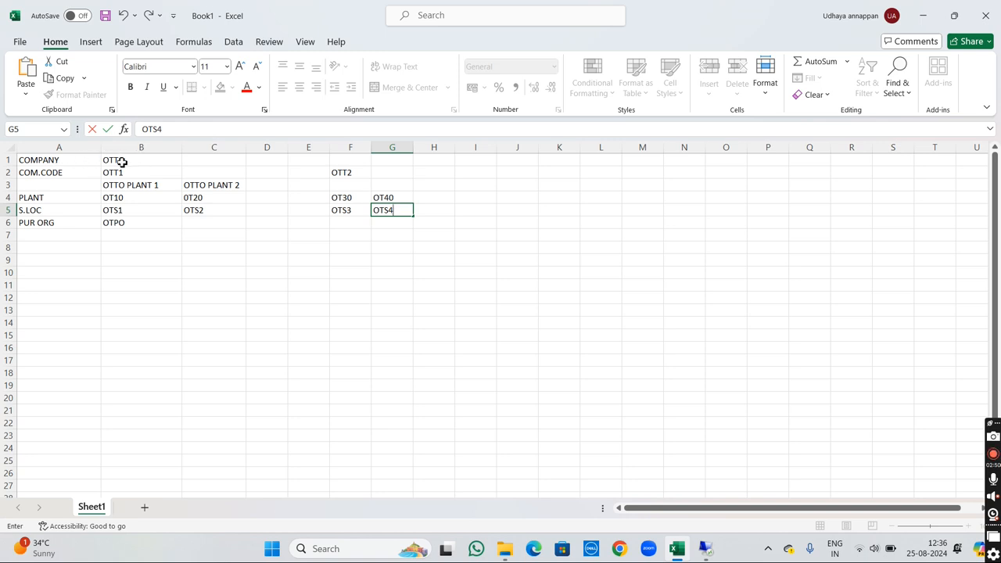
{"action": "mouse_move", "coordinate": [706, 549]}
{"action": "left_click", "coordinate": [704, 506]}
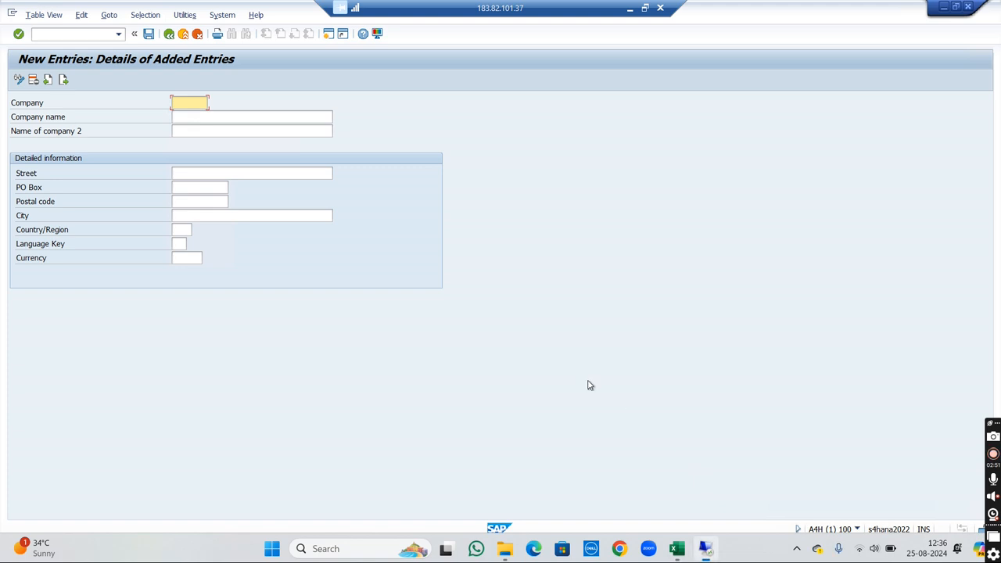
- Enter OTTO as the company code of the new entry and OTTO CLOTHINGS as the company name
{"action": "type", "text": "otto"}
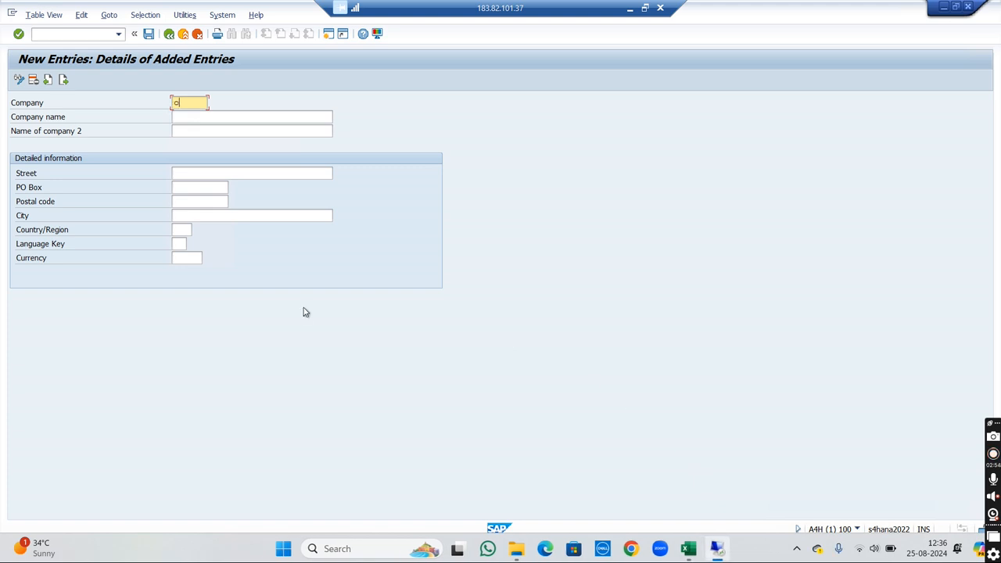
{"action": "key", "text": "BackSpace"}
{"action": "key", "text": "BackSpace"}
{"action": "key", "text": "BackSpace"}
{"action": "key", "text": "BackSpace"}
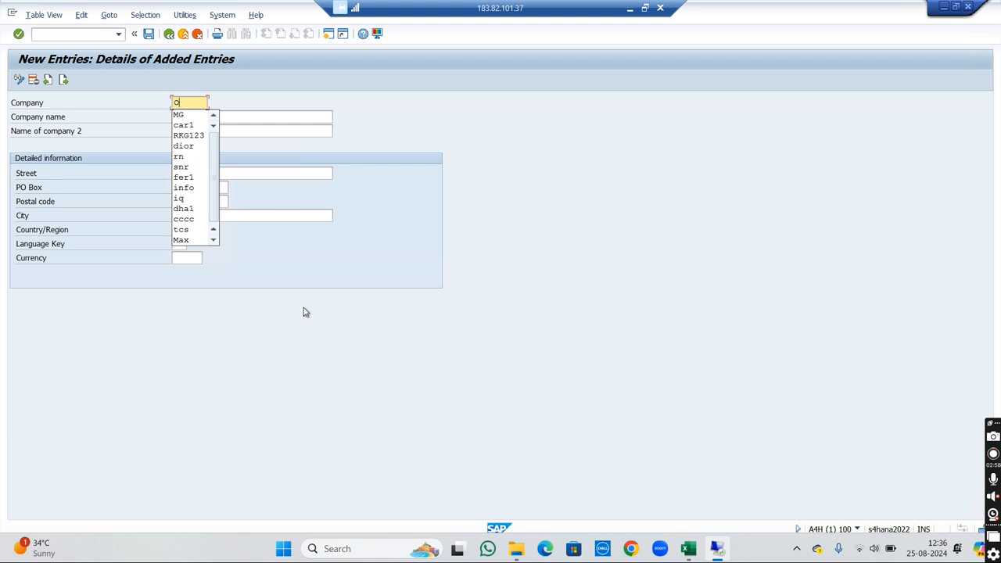
{"action": "type", "text": "OTTO"}
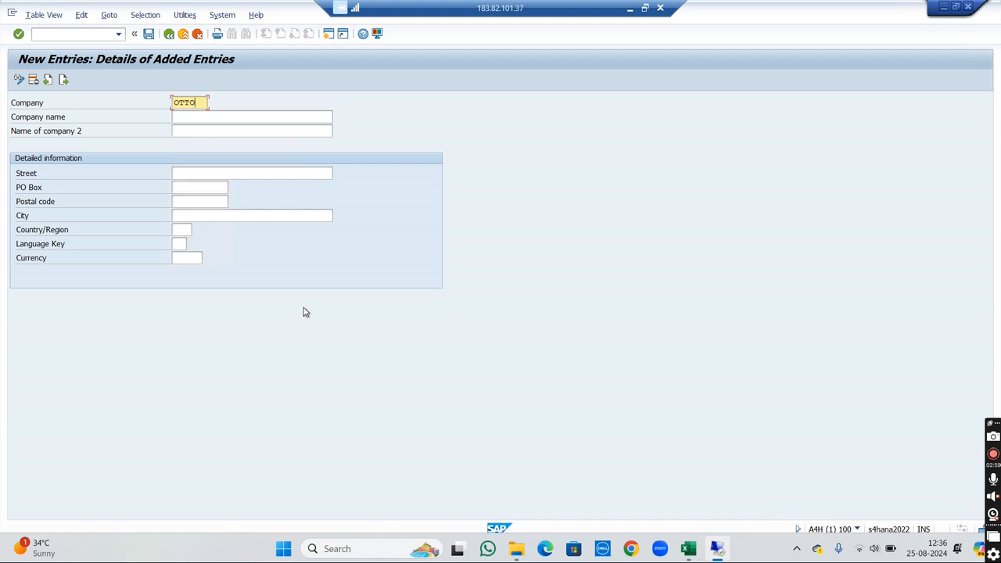
{"action": "key", "text": "Tab"}
{"action": "type", "text": "OTTO"}
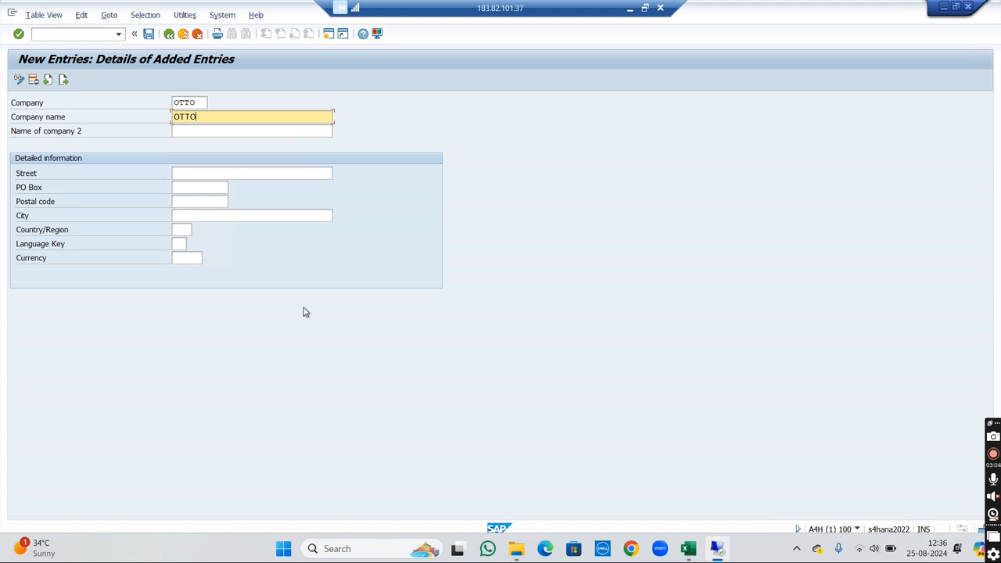
{"action": "type", "text": " CLOTHINGS"}
{"action": "left_click", "coordinate": [199, 104]}
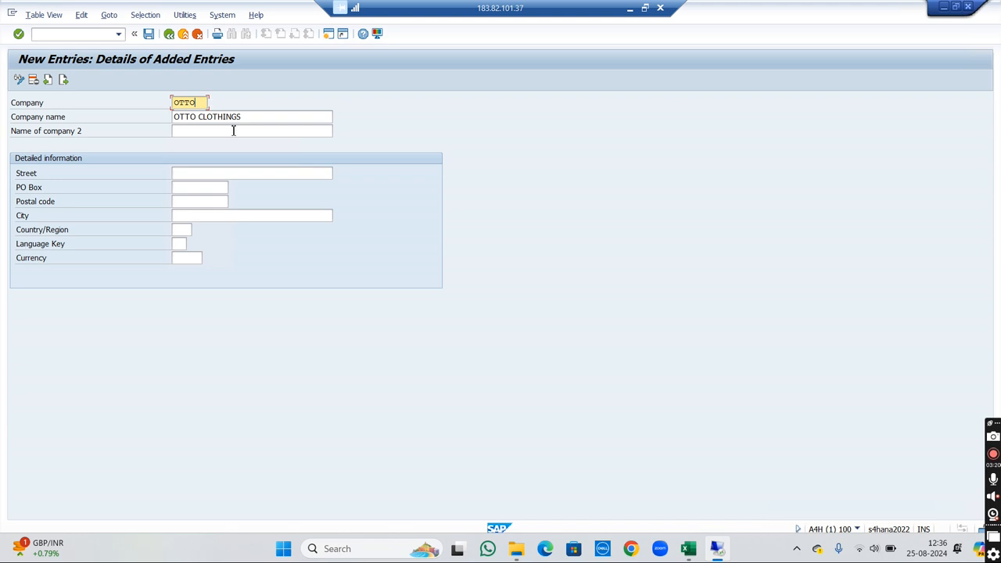
- Fill in the company's street, PO box, postal code and city in the detailed information
{"action": "left_click", "coordinate": [221, 173]}
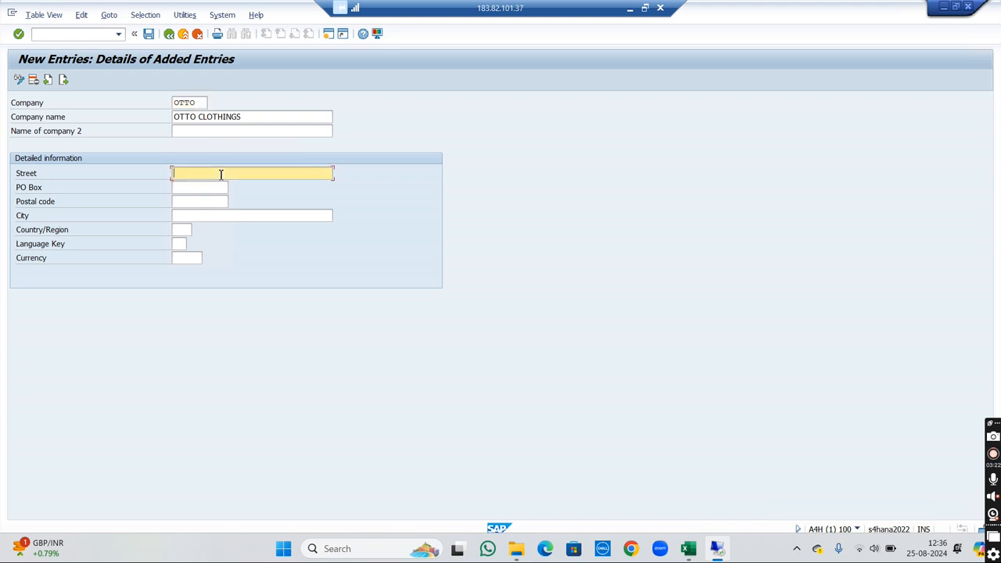
{"action": "type", "text": "2"}
{"action": "key", "text": "Tab"}
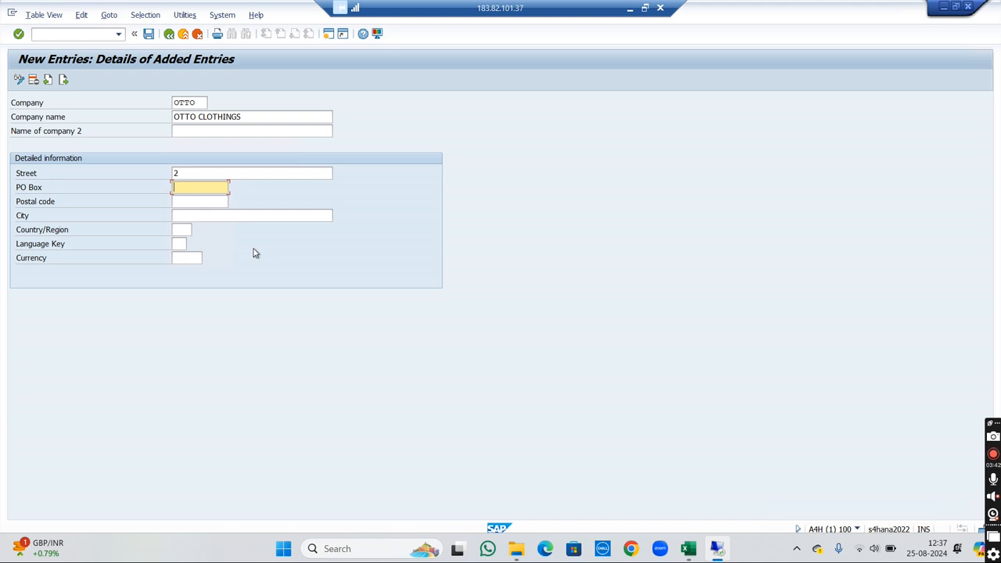
{"action": "type", "text": "DELHI"}
{"action": "key", "text": "Tab"}
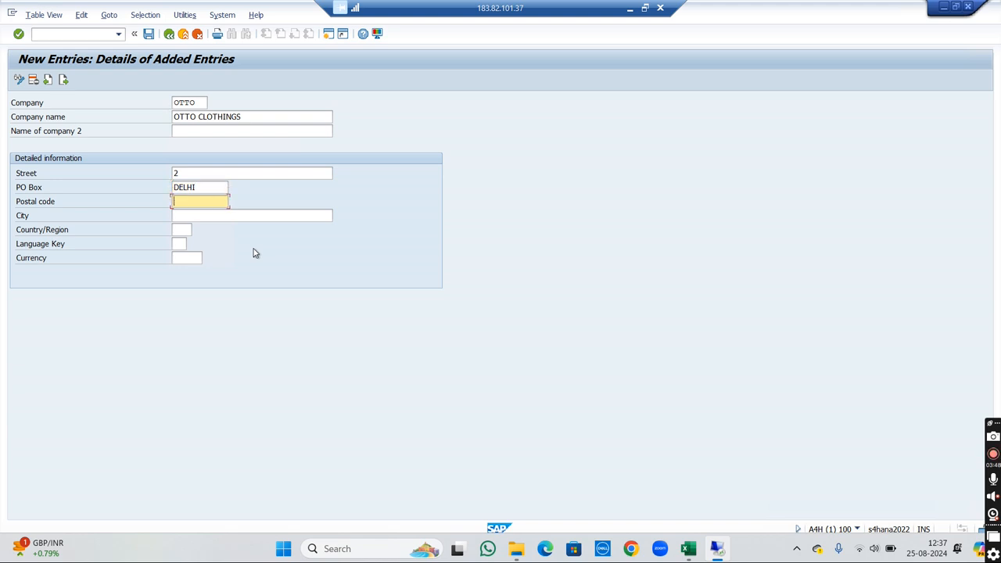
{"action": "type", "text": "60"}
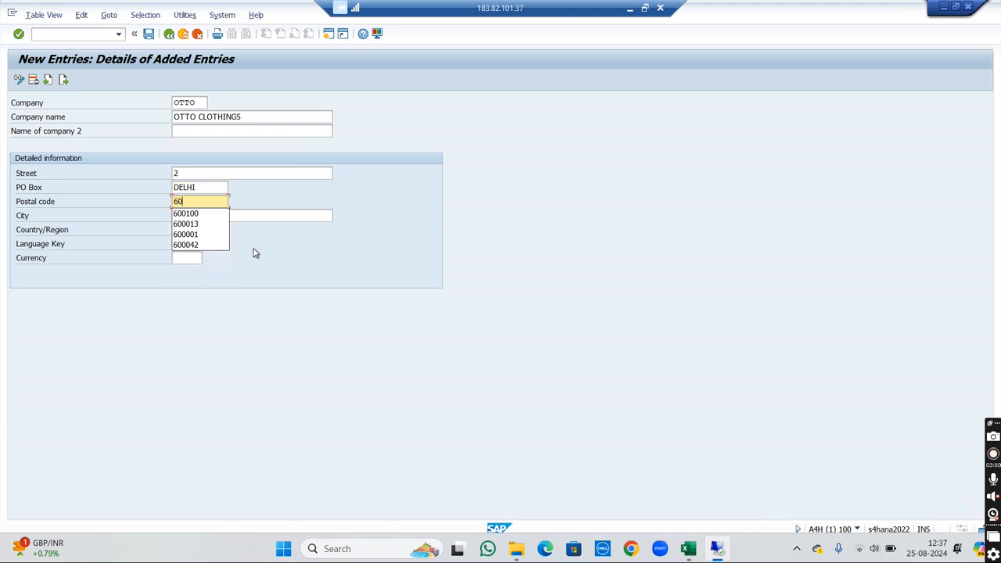
{"action": "type", "text": "3304"}
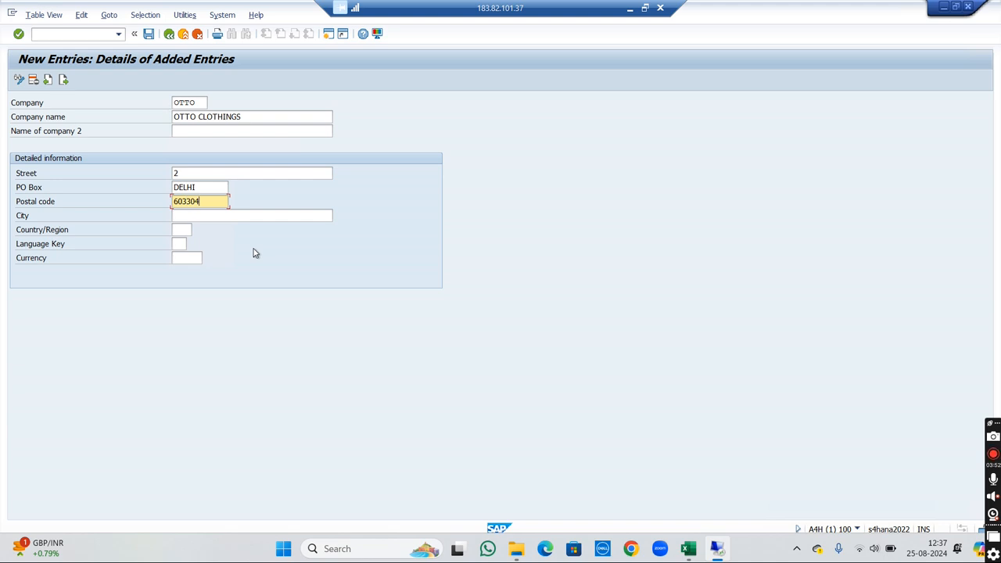
{"action": "key", "text": "Tab"}
{"action": "type", "text": "DELHI"}
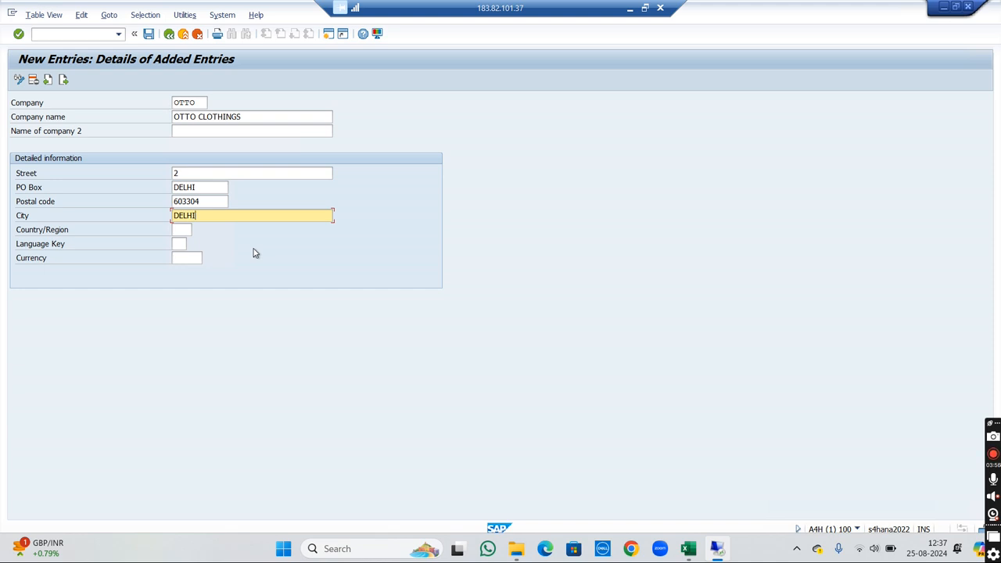
- Set the company's country/region to IN and language key to EN, and validate the entry
{"action": "key", "text": "Tab"}
{"action": "type", "text": "IN"}
{"action": "key", "text": "Tab"}
{"action": "type", "text": "EN"}
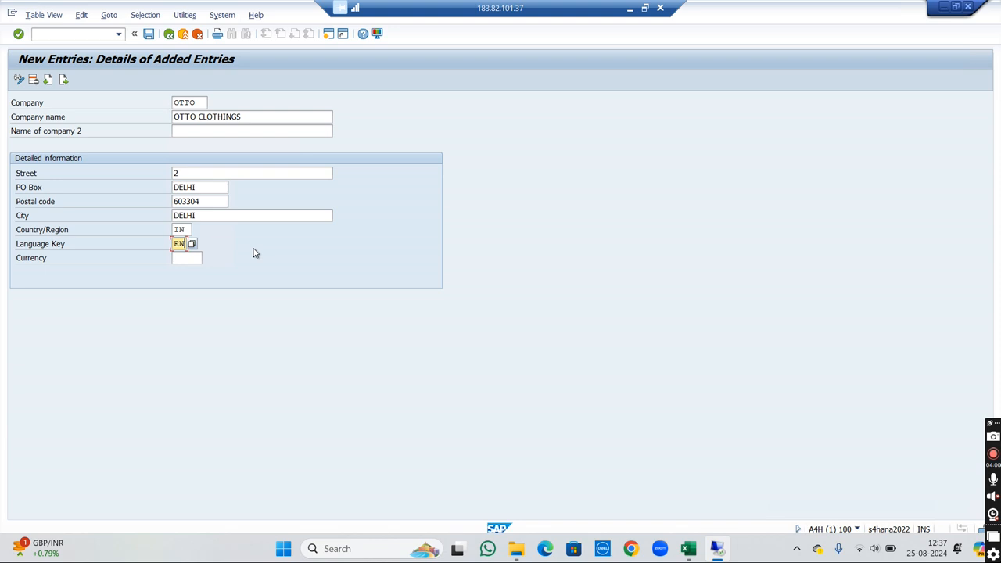
{"action": "key", "text": "Return"}
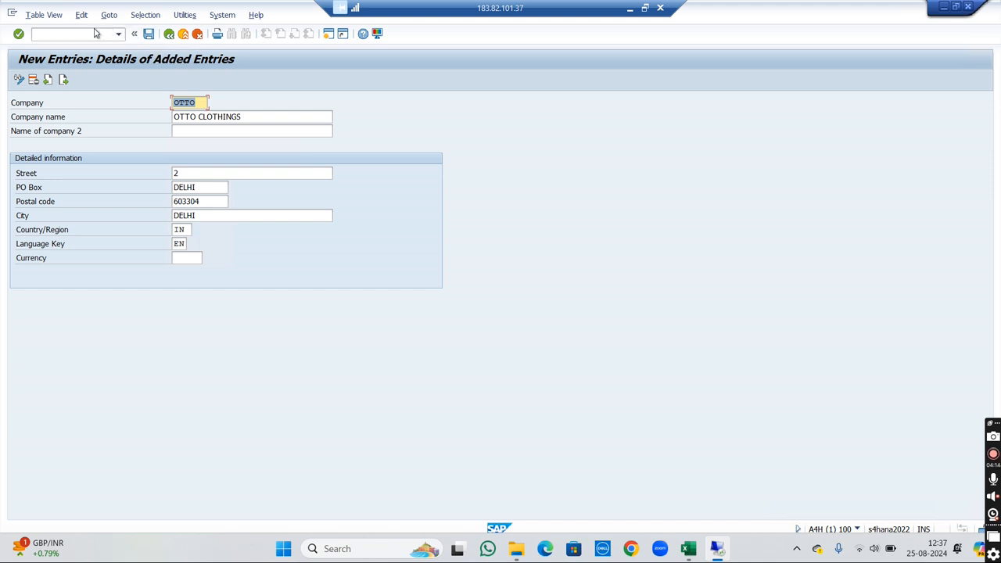
- Save the new company in a newly created customizing request with the short description OTTO COMPANY
{"action": "left_click", "coordinate": [149, 35]}
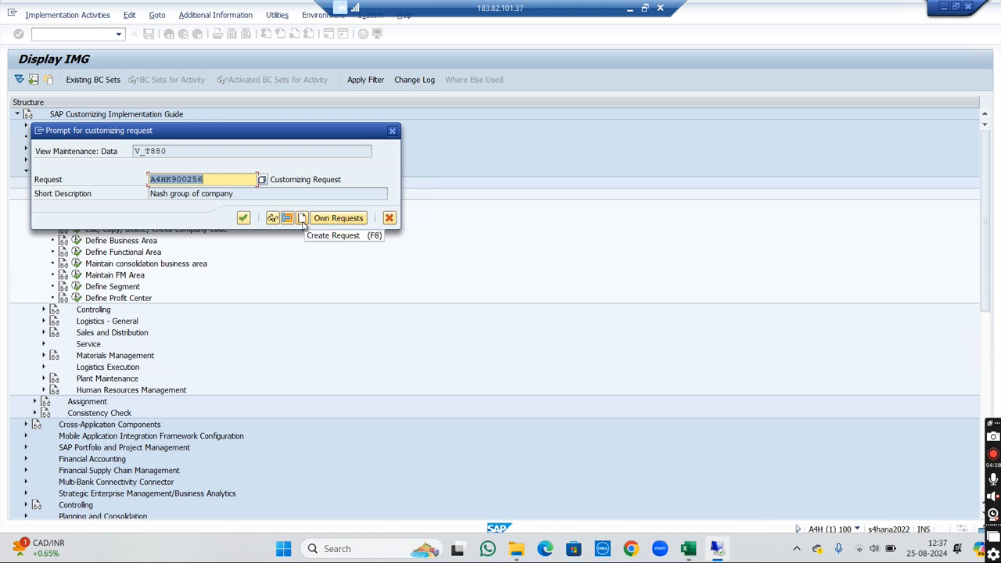
{"action": "left_click", "coordinate": [302, 222]}
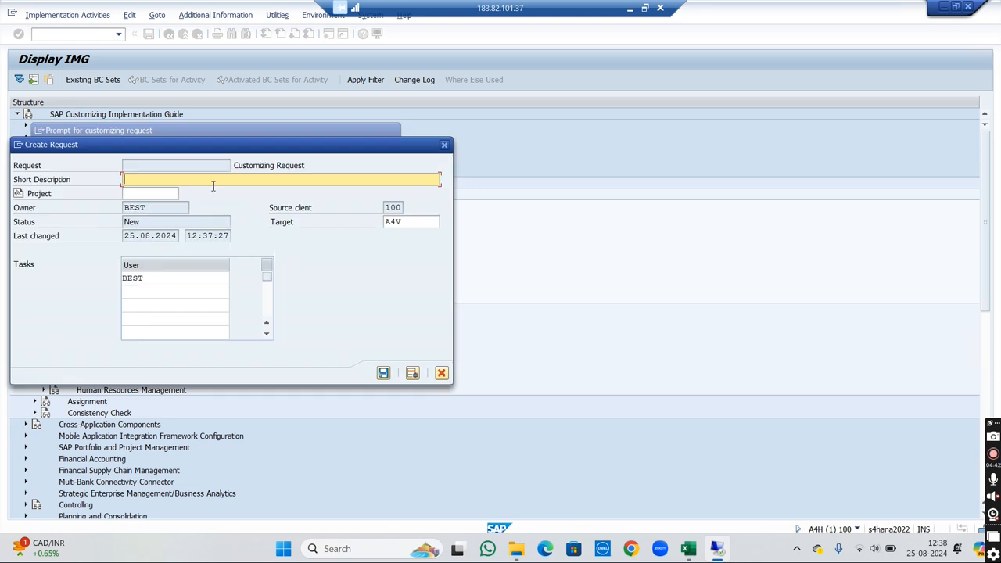
{"action": "type", "text": "OTTO COMPANY"}
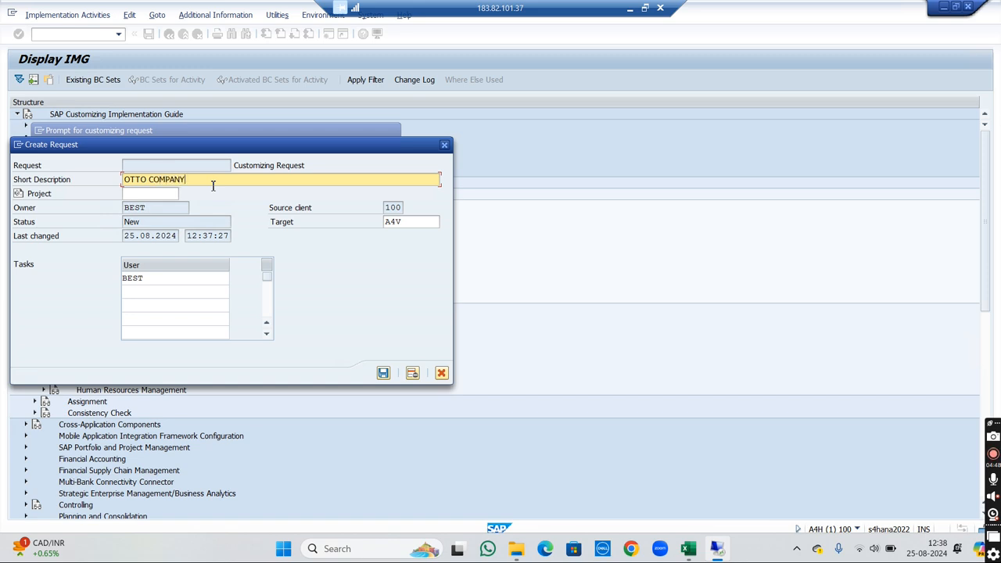
{"action": "left_click", "coordinate": [383, 374]}
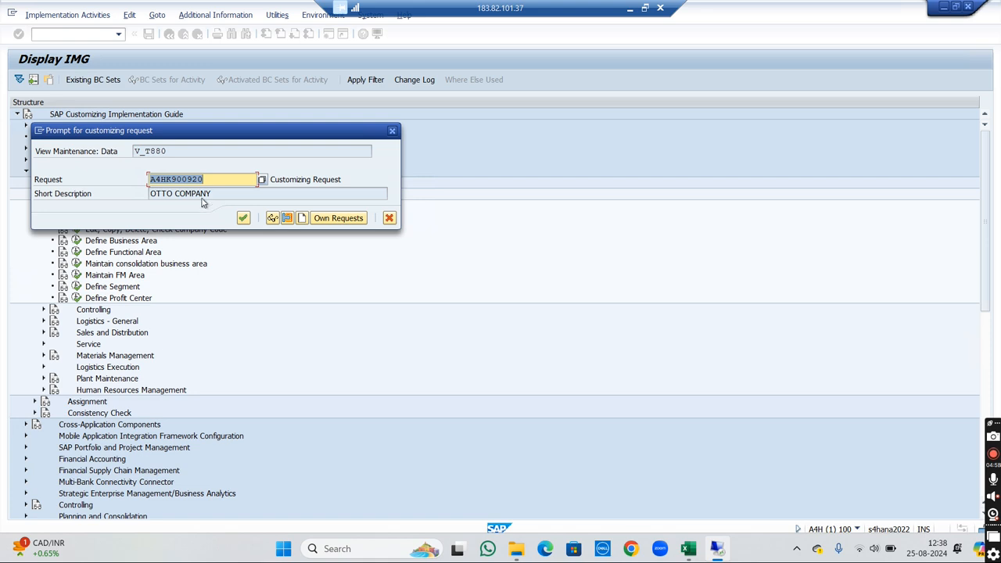
{"action": "left_click", "coordinate": [244, 219]}
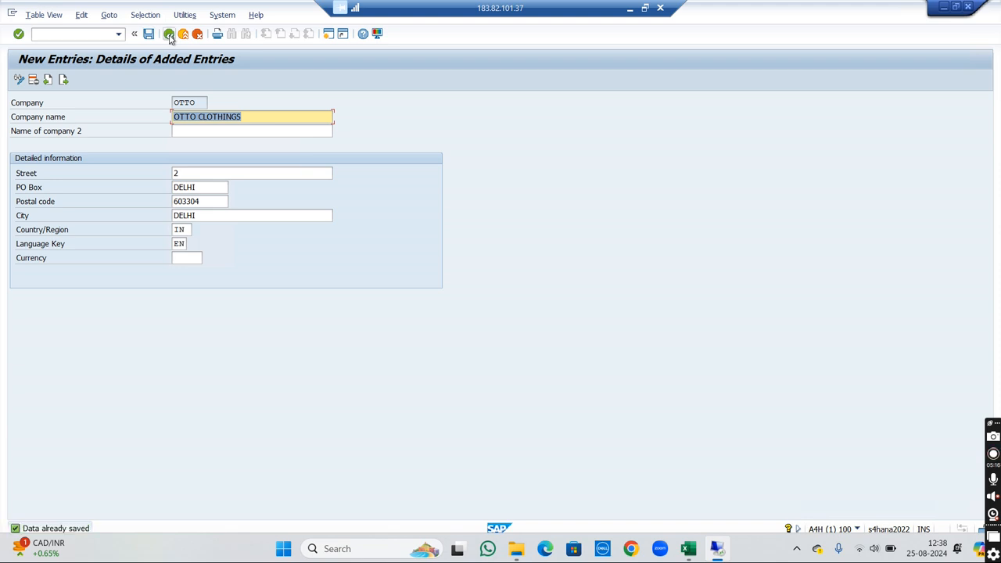
- Return to the IMG structure and open the Edit Company Code Data activity under Edit, Copy, Delete, Check Company Code
{"action": "left_click", "coordinate": [169, 35]}
{"action": "left_click", "coordinate": [169, 36]}
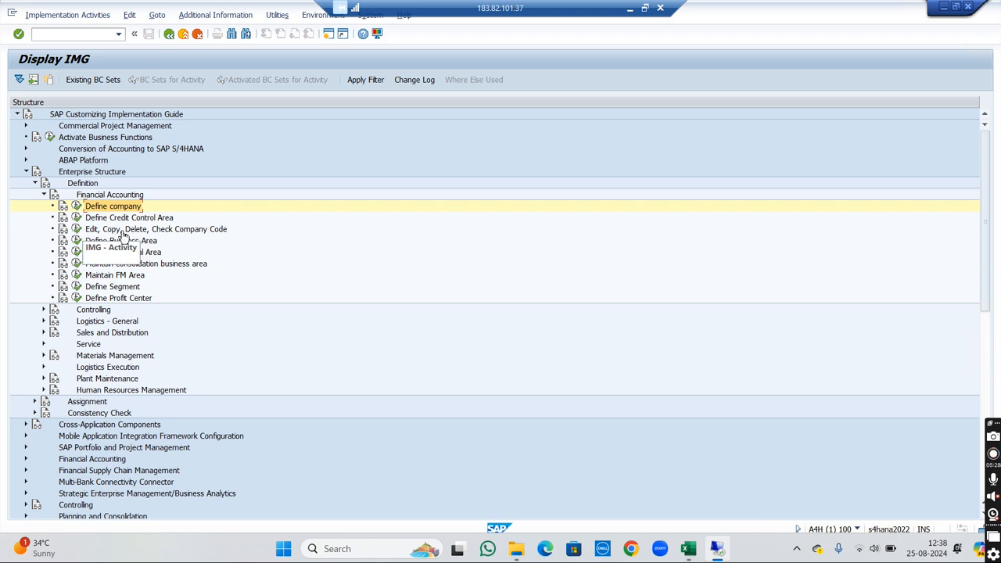
{"action": "left_click", "coordinate": [77, 229]}
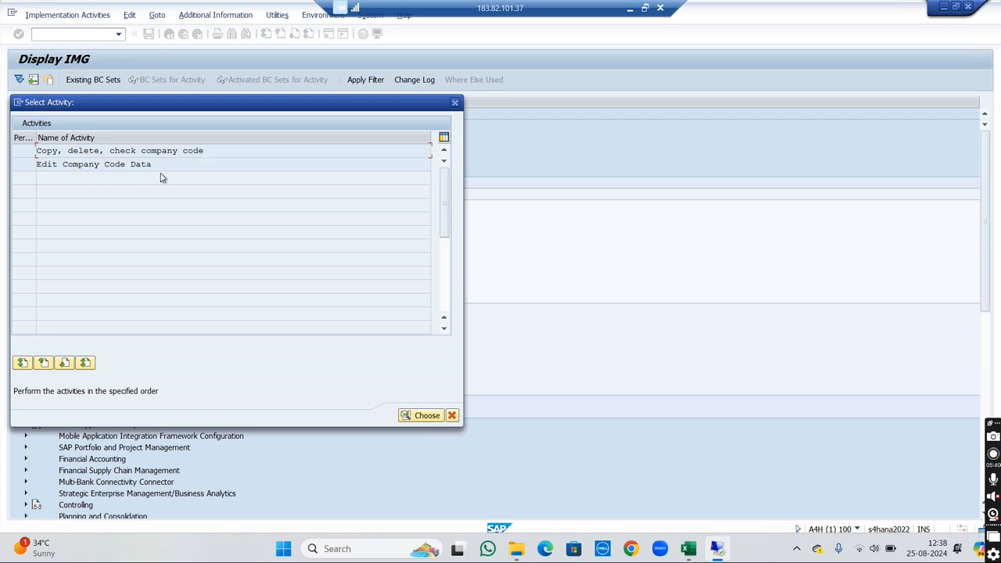
{"action": "double_click", "coordinate": [81, 166]}
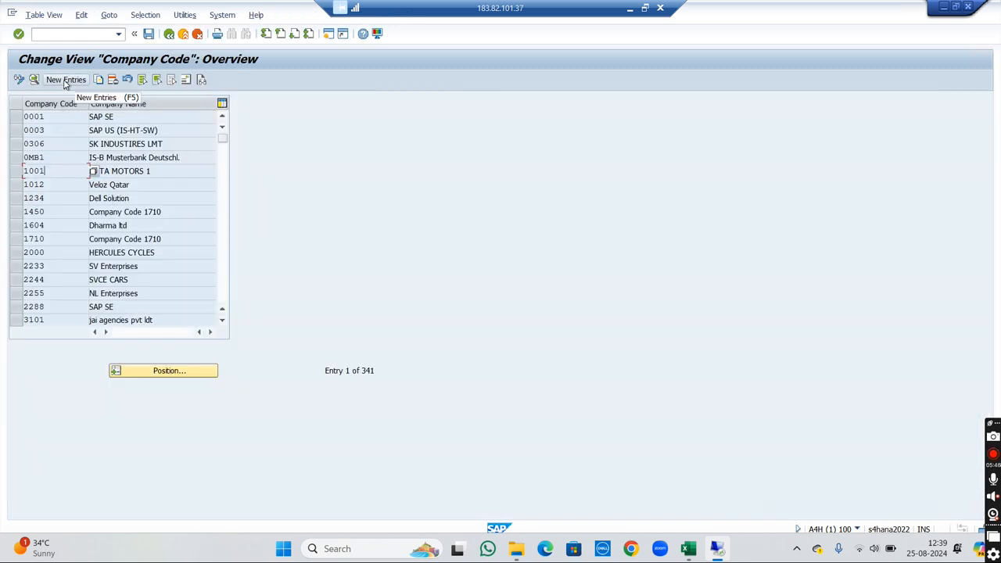
- Position the company code overview at entry SVC1
{"action": "left_click", "coordinate": [180, 373]}
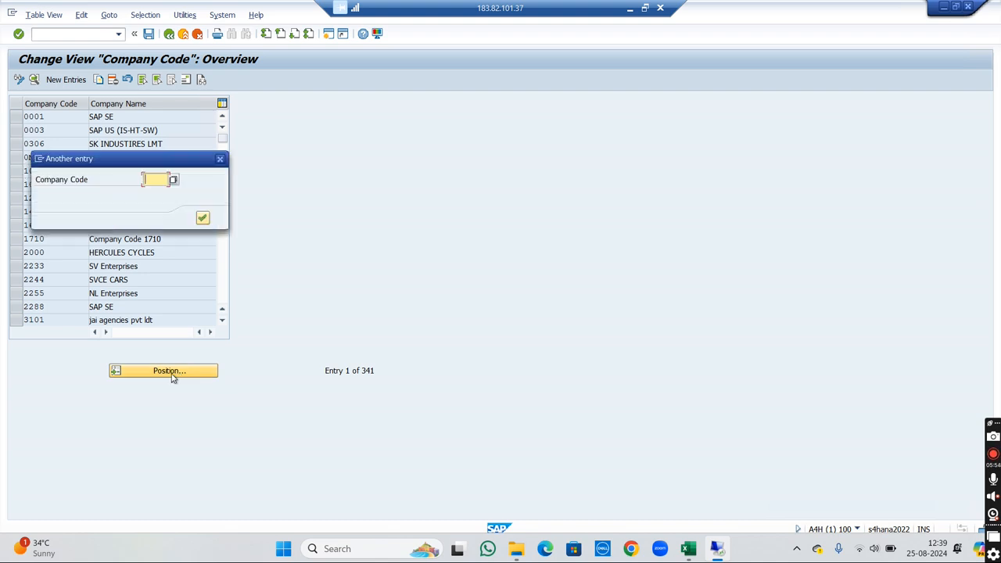
{"action": "type", "text": "SVC1"}
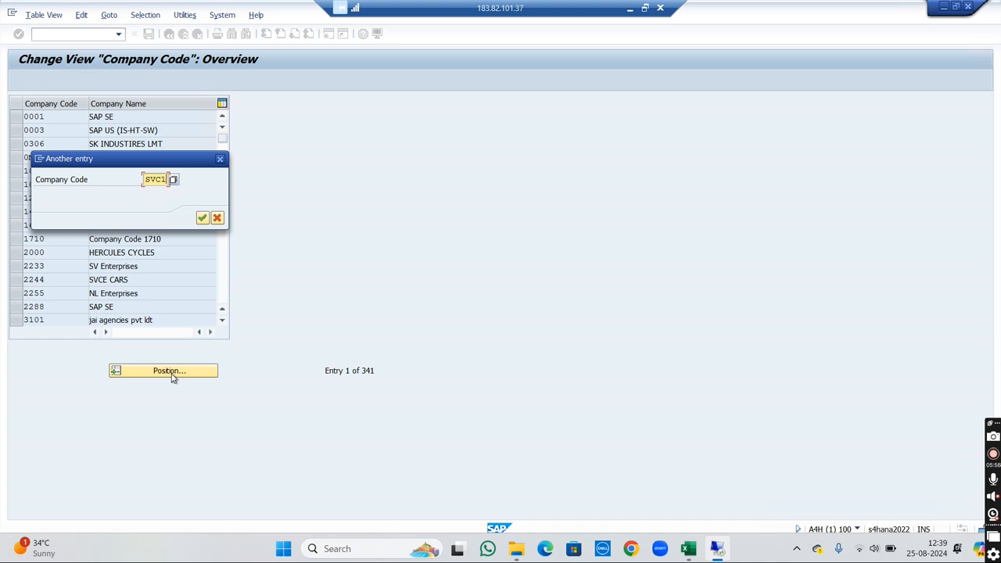
{"action": "key", "text": "Return"}
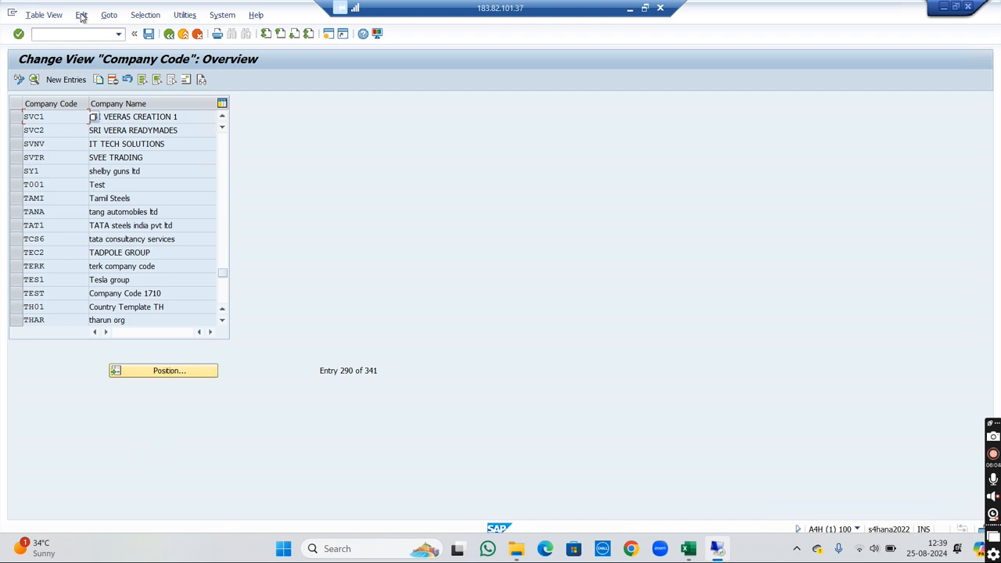
- Start a new company code entry and look up the planned first company code in the Book1 Excel workbook
{"action": "left_click", "coordinate": [54, 81]}
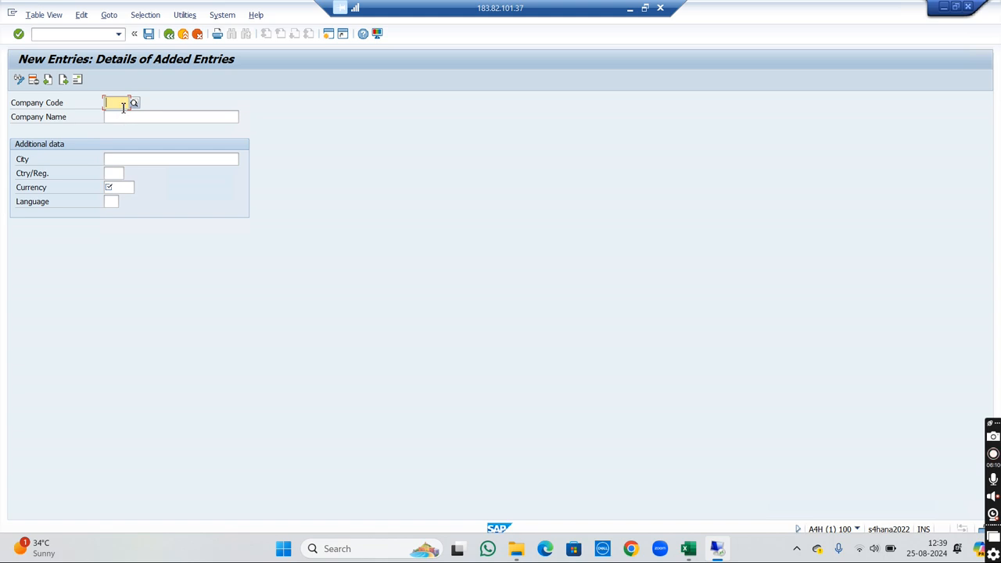
{"action": "mouse_move", "coordinate": [688, 548]}
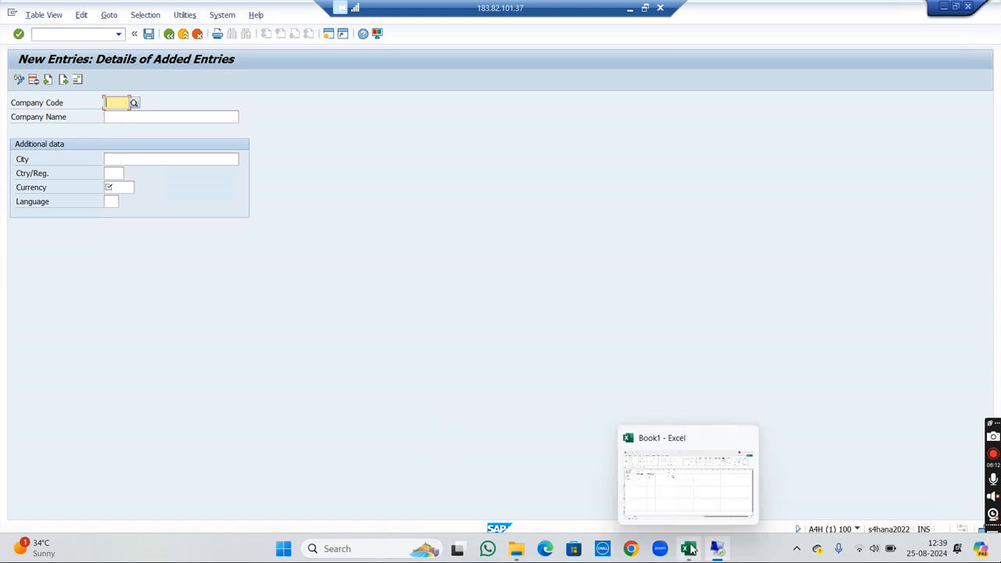
{"action": "left_click", "coordinate": [696, 492]}
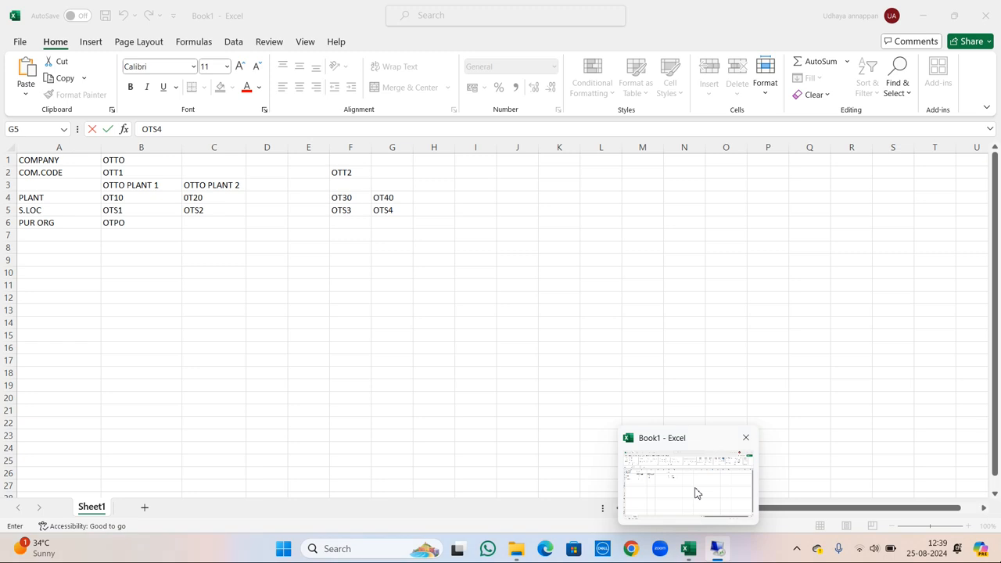
{"action": "left_click", "coordinate": [111, 172]}
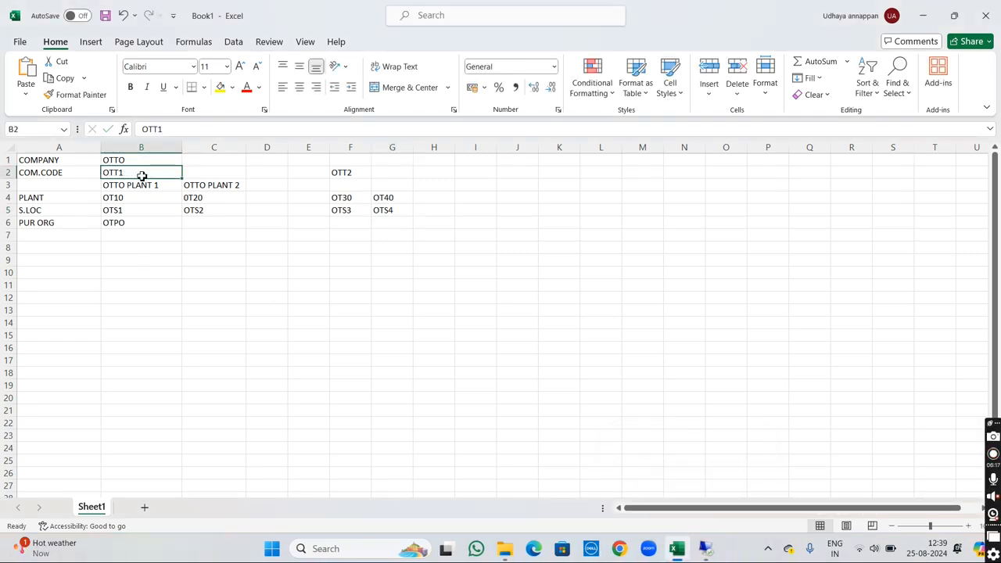
{"action": "mouse_move", "coordinate": [706, 550]}
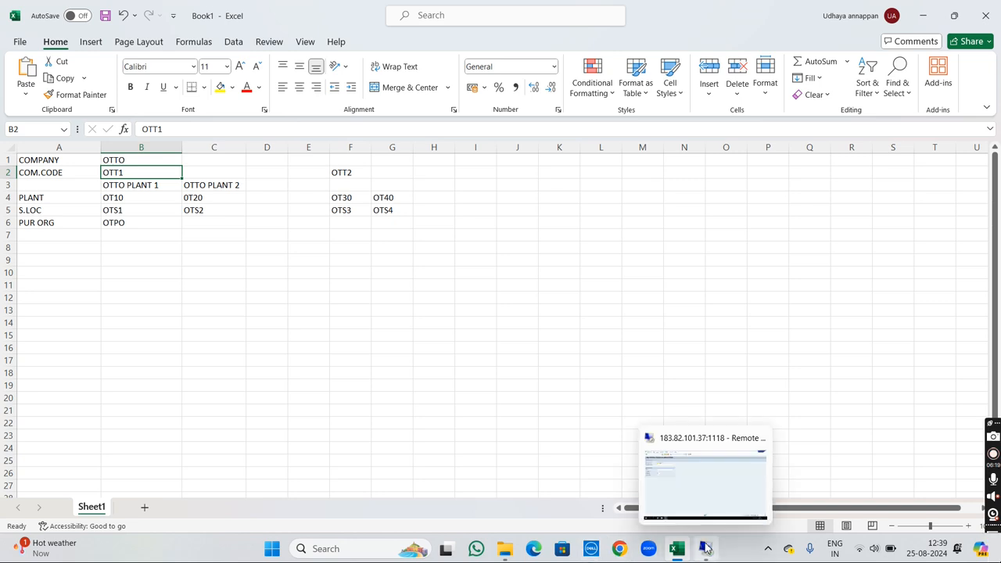
{"action": "left_click", "coordinate": [700, 494]}
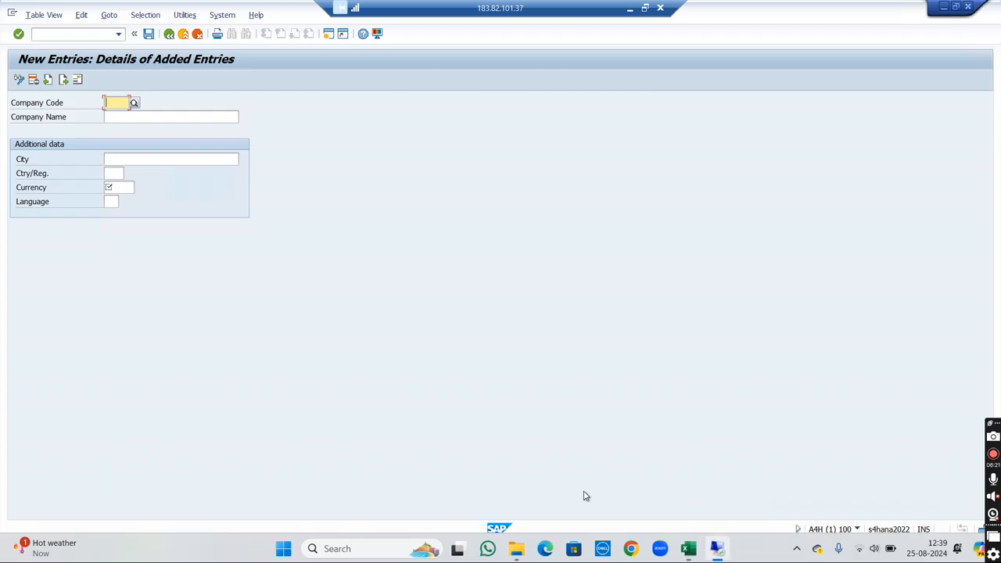
- Enter company code OTT1 with the company name OTTO COMPANY 1
{"action": "type", "text": "OTT1"}
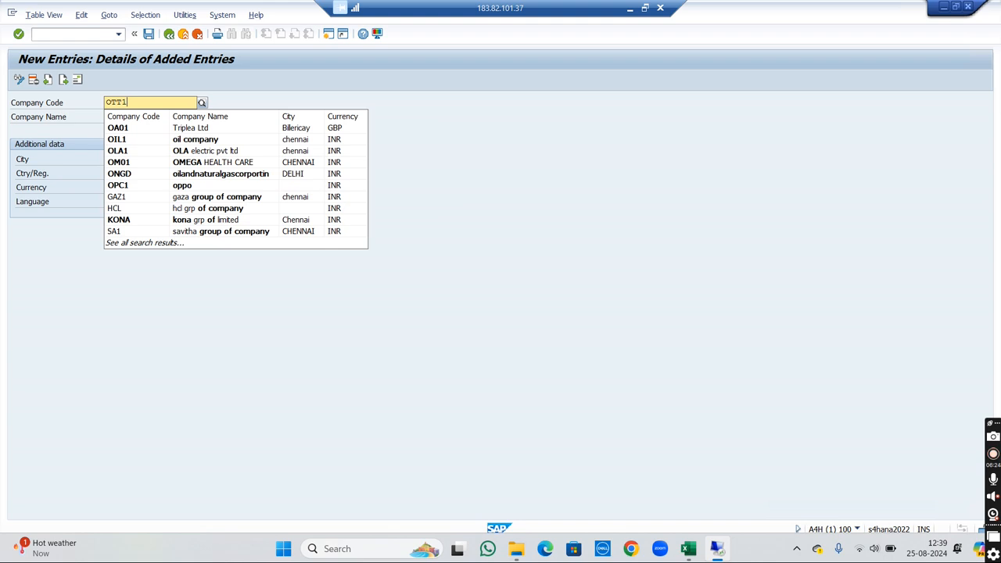
{"action": "key", "text": "Tab"}
{"action": "type", "text": "OTTO"}
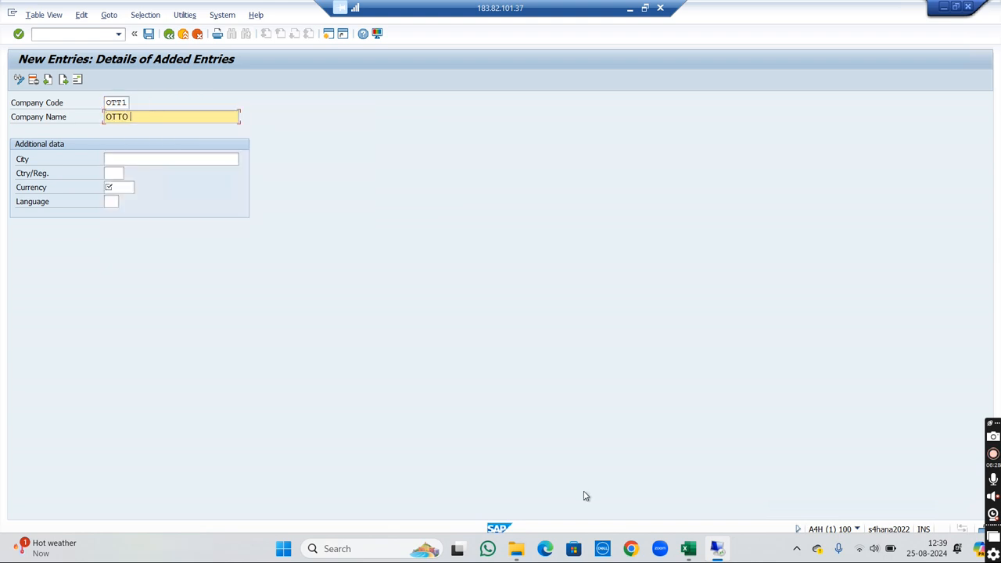
{"action": "type", "text": " COMPANY 1"}
- Set the company code's city to CHENNAI, country/region to IN, currency to INR and language to EN
{"action": "left_click", "coordinate": [133, 161]}
{"action": "type", "text": "CHENNAI"}
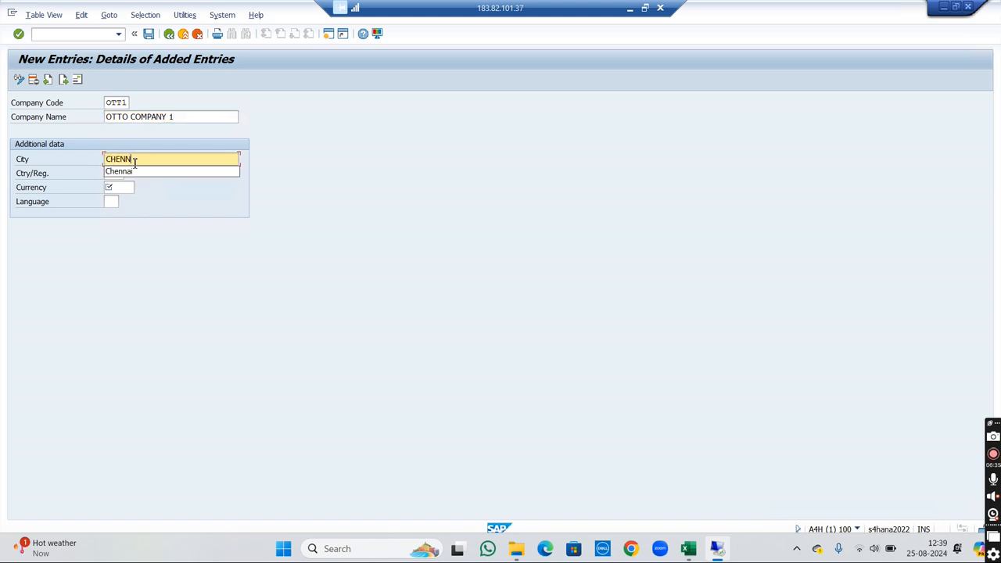
{"action": "key", "text": "Tab"}
{"action": "type", "text": "IN"}
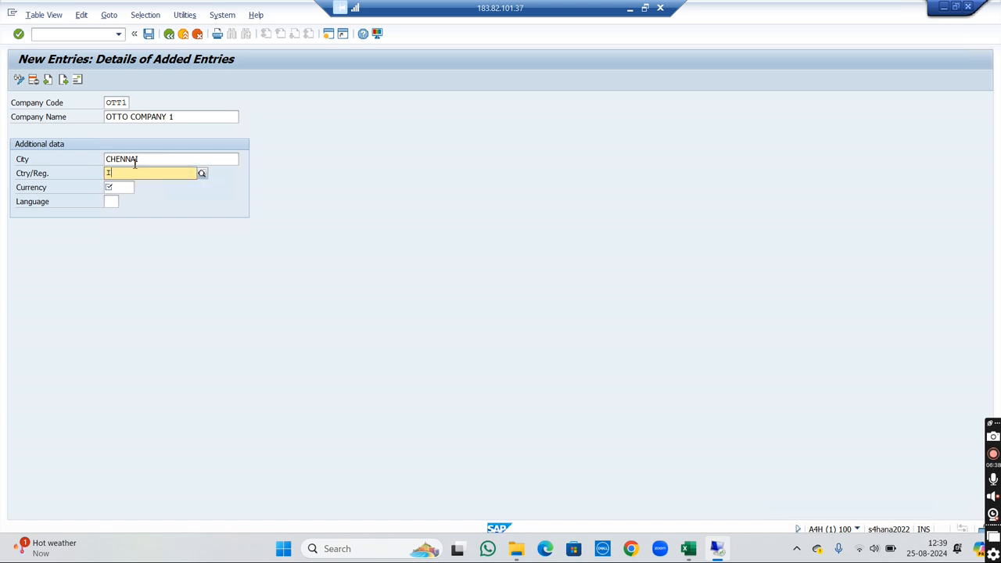
{"action": "key", "text": "Tab"}
{"action": "type", "text": "INR"}
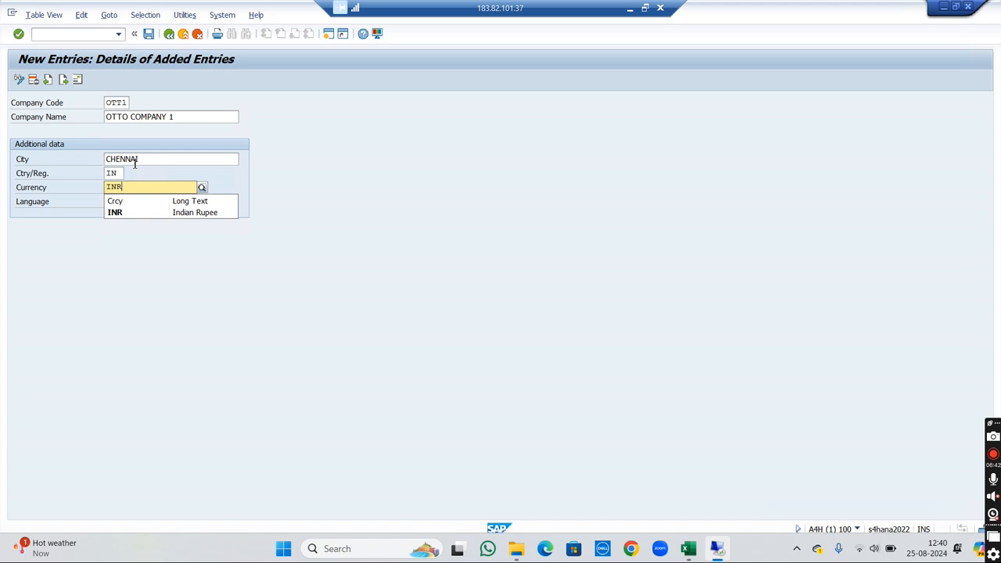
{"action": "key", "text": "Tab"}
{"action": "key", "text": "Tab"}
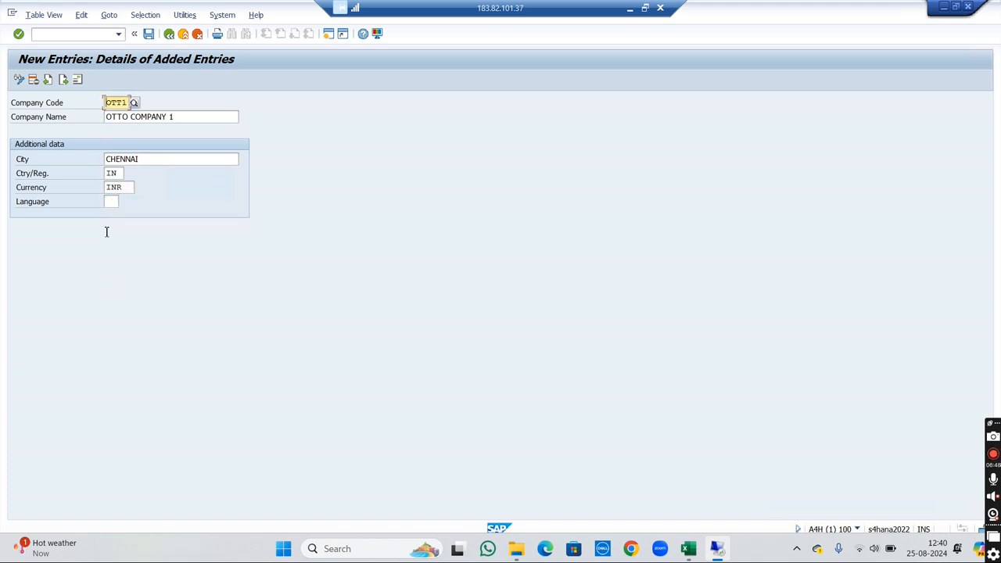
{"action": "left_click", "coordinate": [116, 201]}
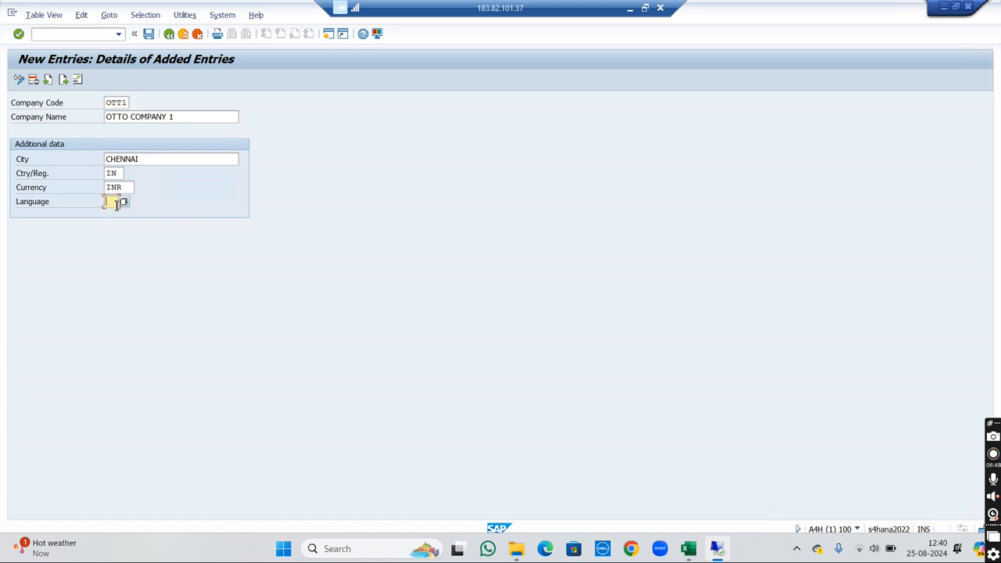
{"action": "type", "text": "E"}
{"action": "type", "text": "N"}
- Save the entry and fill in its address with title Company, name OTTO COMPANY 1 and search term OTTO
{"action": "left_click", "coordinate": [149, 38]}
{"action": "left_click", "coordinate": [148, 34]}
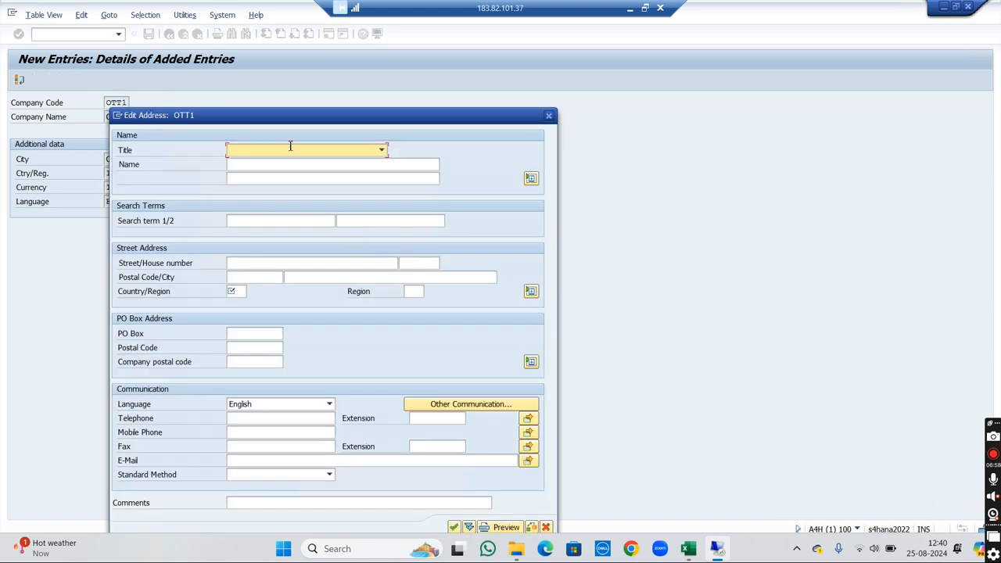
{"action": "left_click_drag", "start_coordinate": [373, 115], "coordinate": [529, 115]}
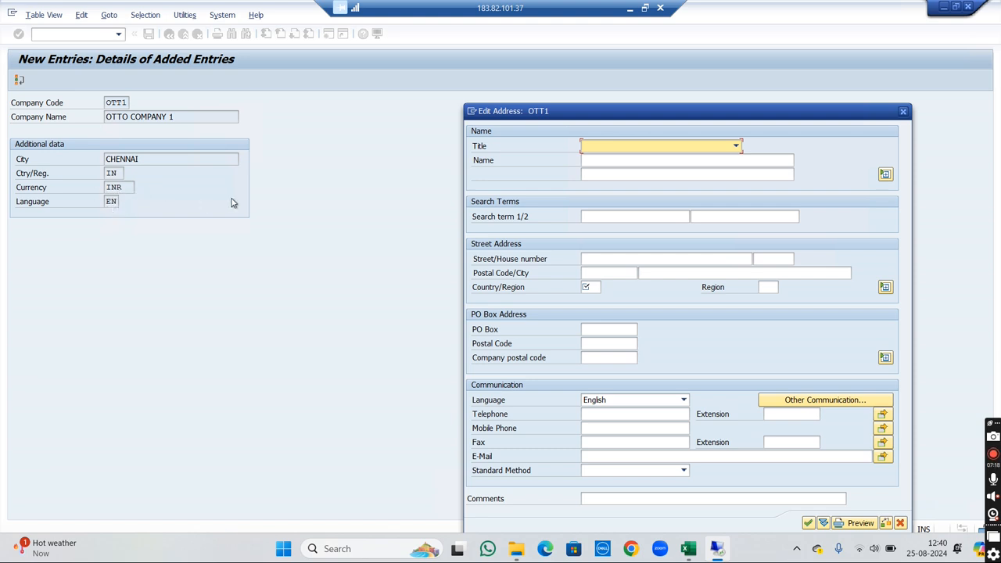
{"action": "left_click", "coordinate": [692, 150]}
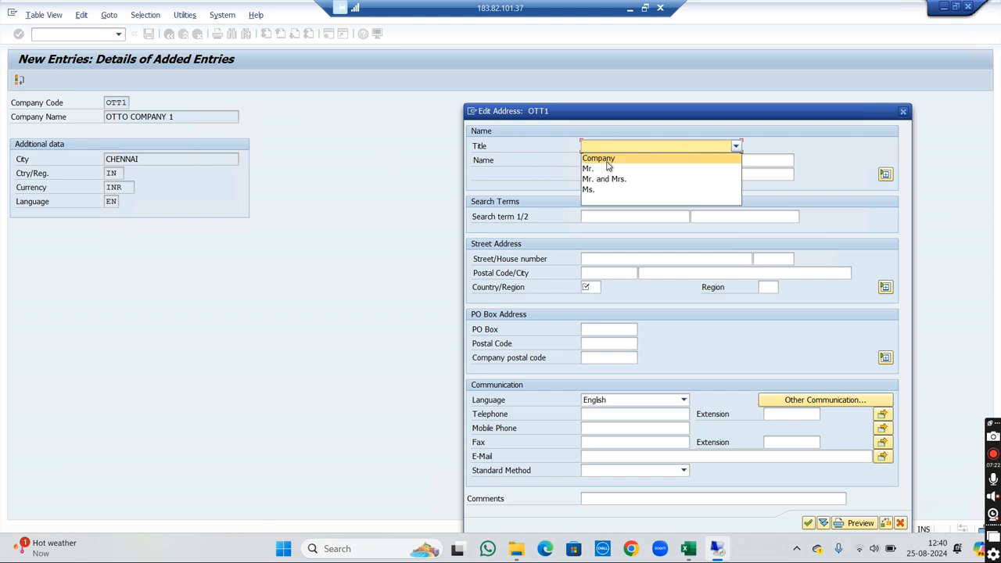
{"action": "left_click", "coordinate": [607, 158]}
{"action": "left_click", "coordinate": [608, 159]}
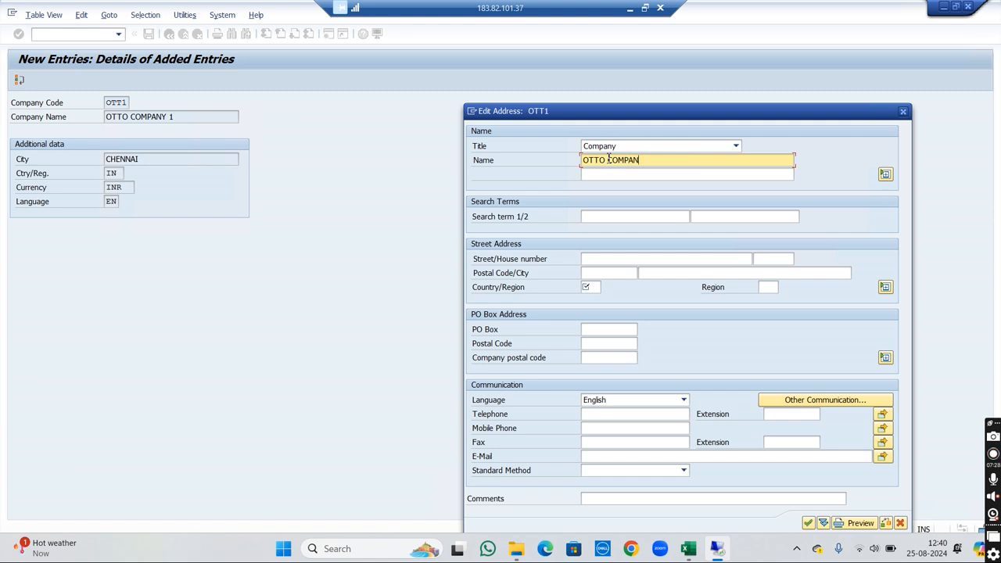
{"action": "key", "text": "Tab"}
{"action": "key", "text": "Tab"}
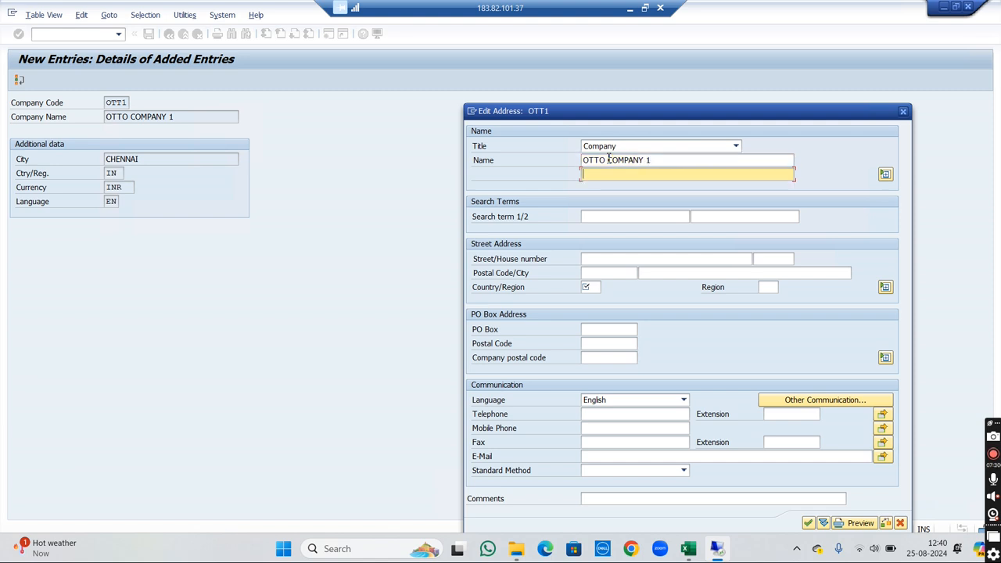
{"action": "key", "text": "Tab"}
{"action": "type", "text": "OTTO"}
{"action": "key", "text": "Tab"}
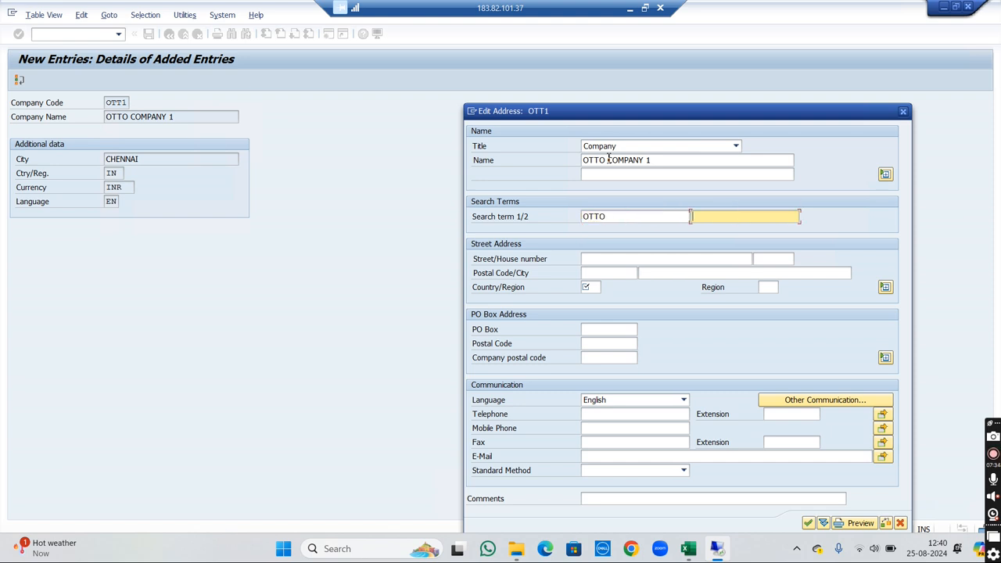
- Fill in the street, house number and postal code of the company code's address, with CHENNAI as the city
{"action": "key", "text": "Tab"}
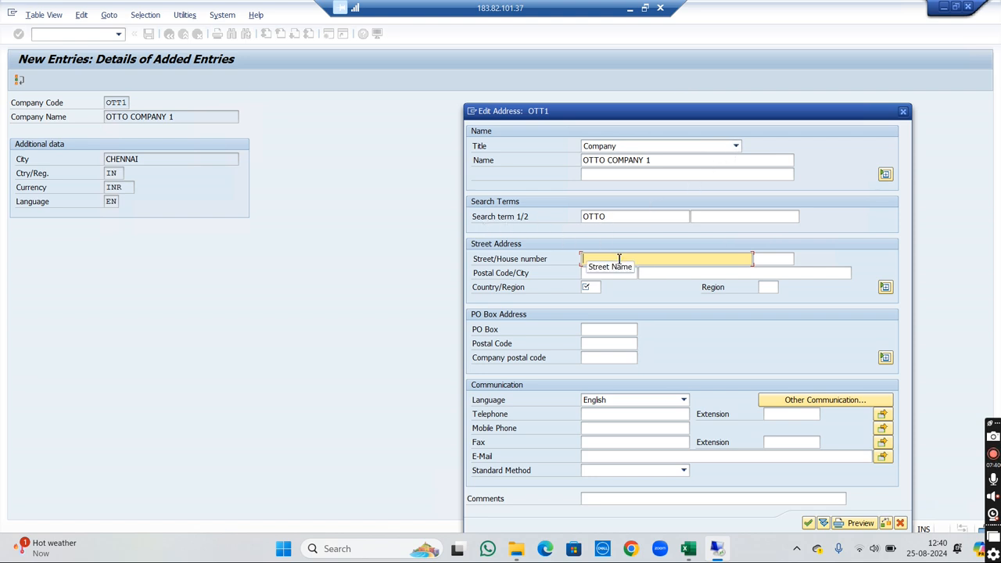
{"action": "type", "text": "2"}
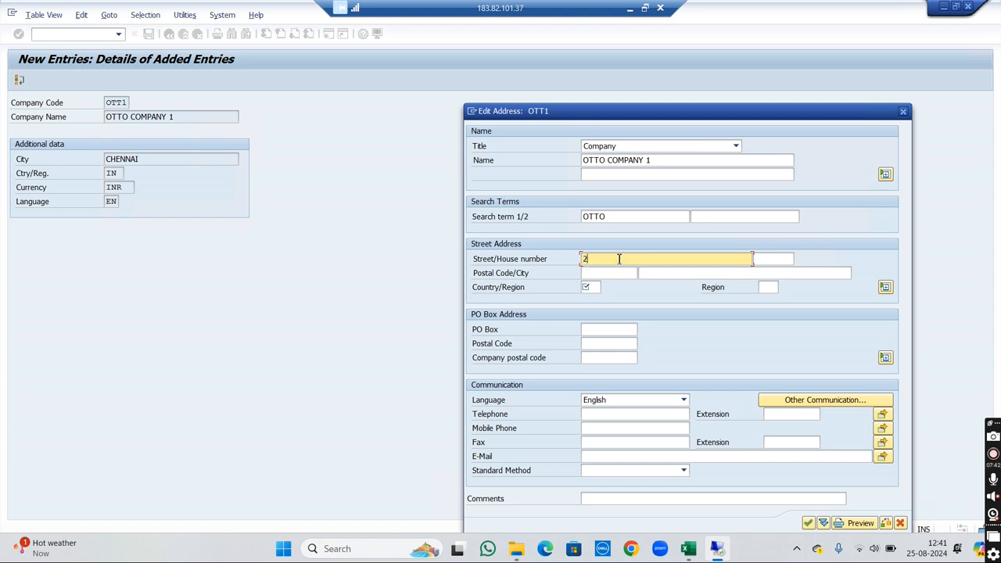
{"action": "key", "text": "Tab"}
{"action": "type", "text": "42"}
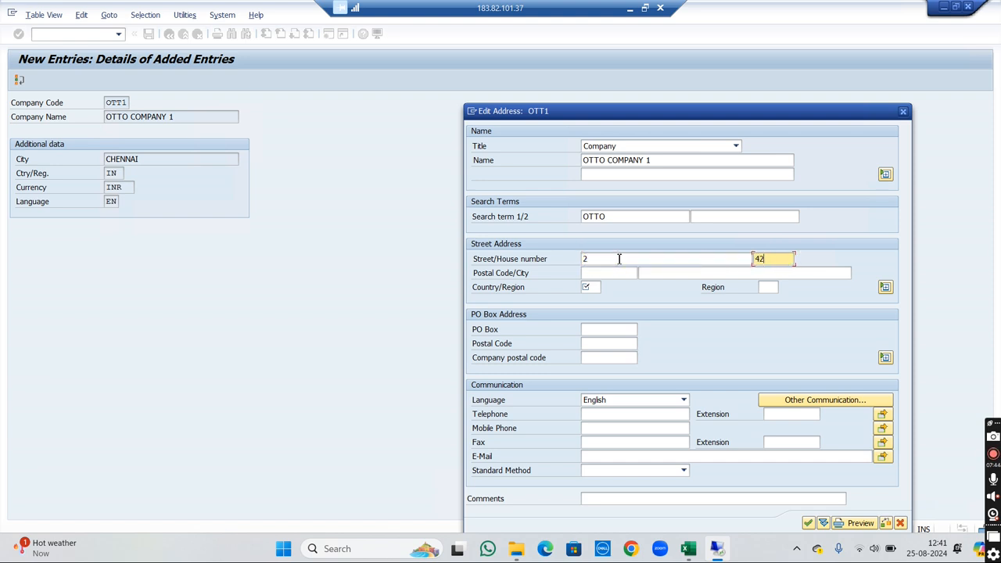
{"action": "key", "text": "Tab"}
{"action": "type", "text": "6033"}
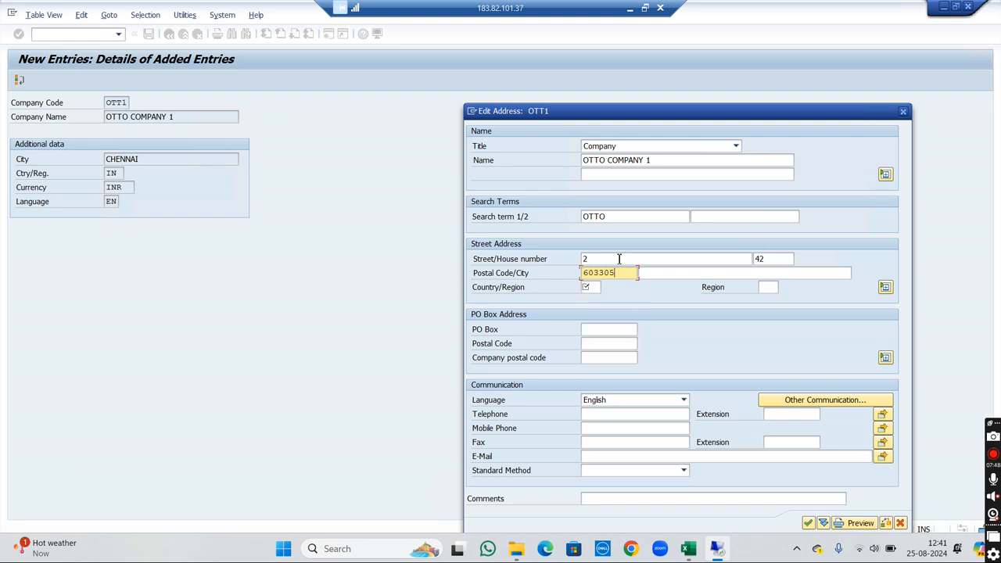
{"action": "key", "text": "Tab"}
{"action": "type", "text": "CHENNAI"}
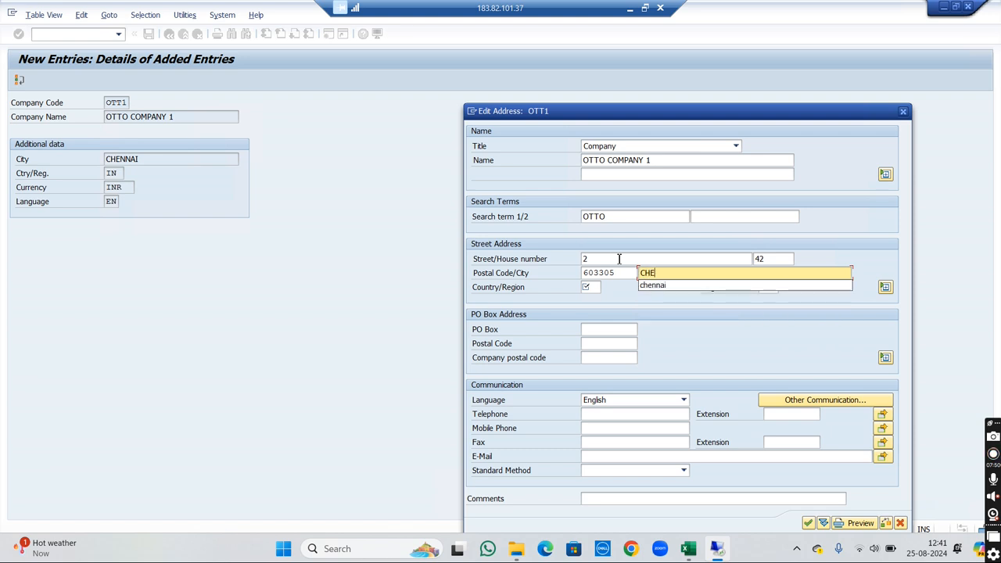
- Set the address's country/region to IN and region to TN, and confirm the address data
{"action": "key", "text": "Tab"}
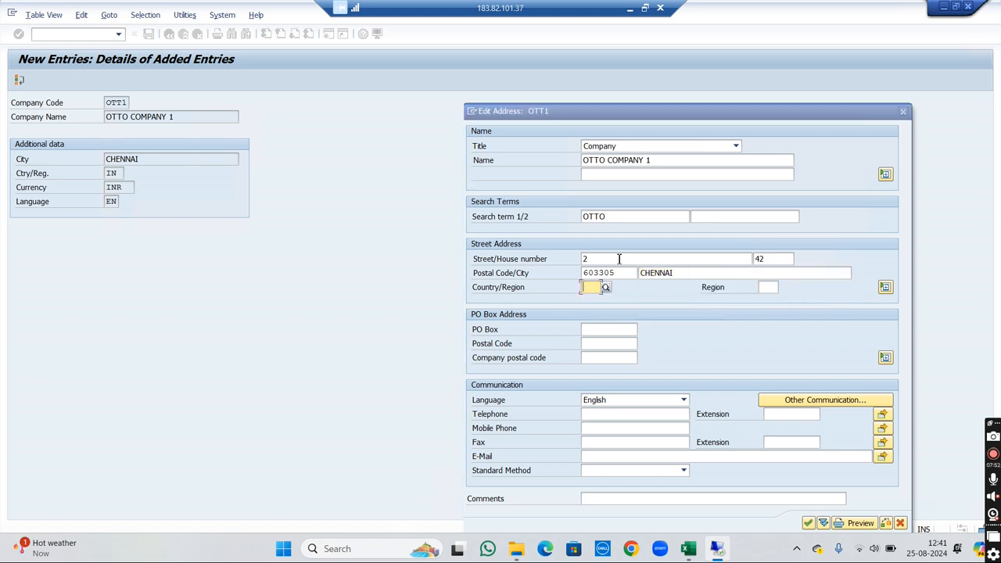
{"action": "type", "text": "IN"}
{"action": "key", "text": "Tab"}
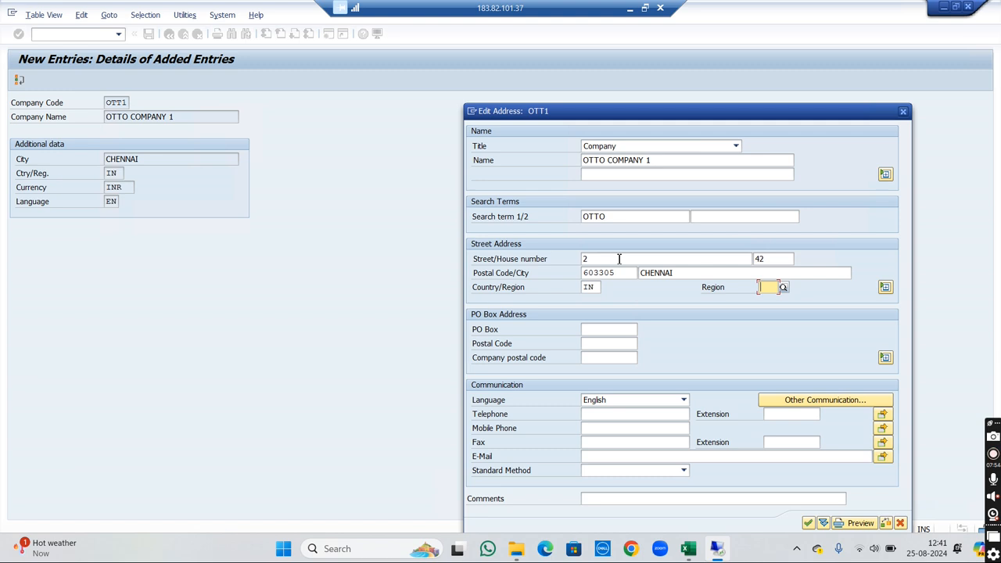
{"action": "type", "text": "TNN"}
{"action": "key", "text": "BackSpace"}
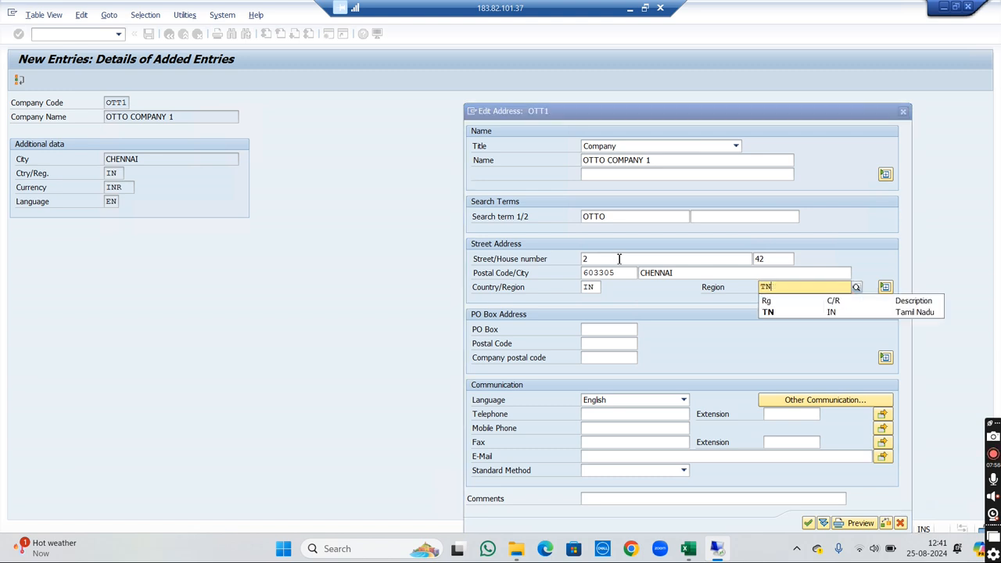
{"action": "key", "text": "Tab"}
{"action": "key", "text": "Tab"}
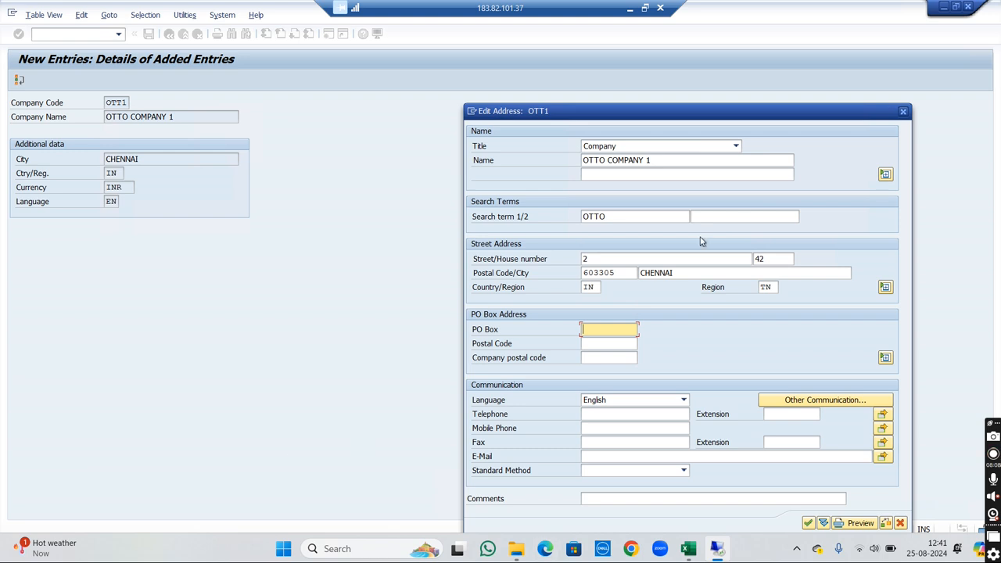
{"action": "left_click", "coordinate": [810, 523]}
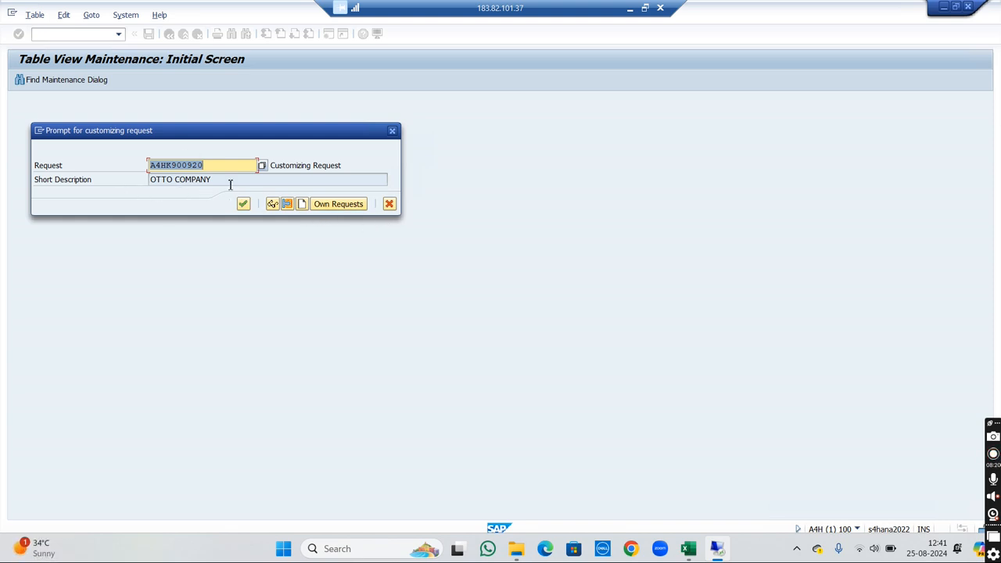
- Save the company code in a newly created customizing request with the short description OTTO COMPANY 1, and return to the IMG activity selection
{"action": "left_click", "coordinate": [303, 208]}
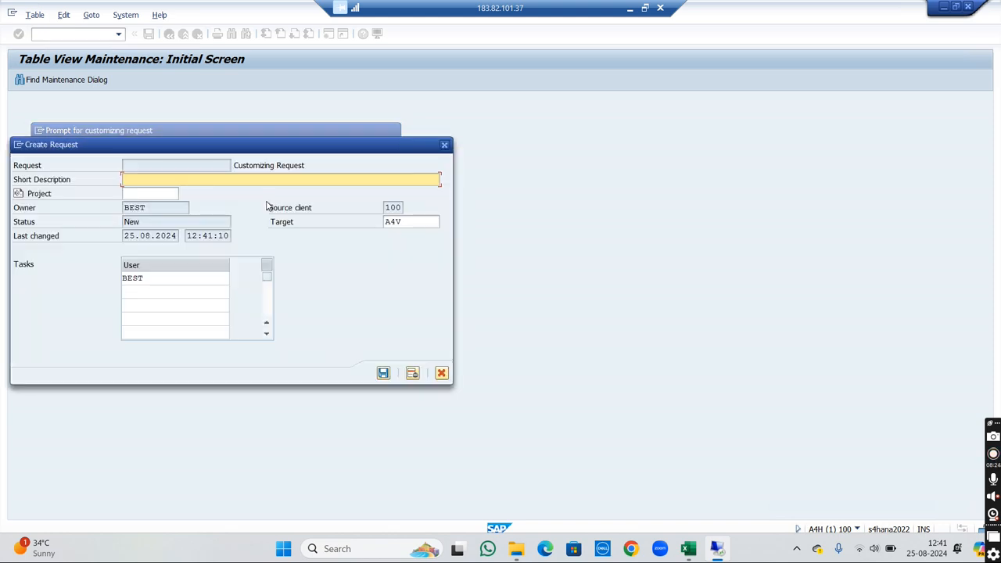
{"action": "type", "text": "OTTO COMPANY 1"}
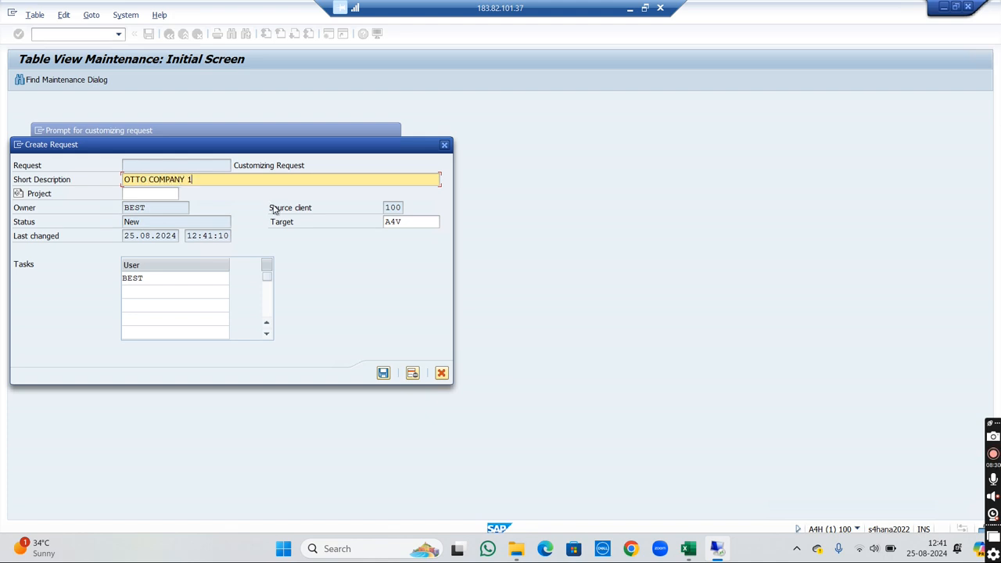
{"action": "left_click", "coordinate": [383, 374]}
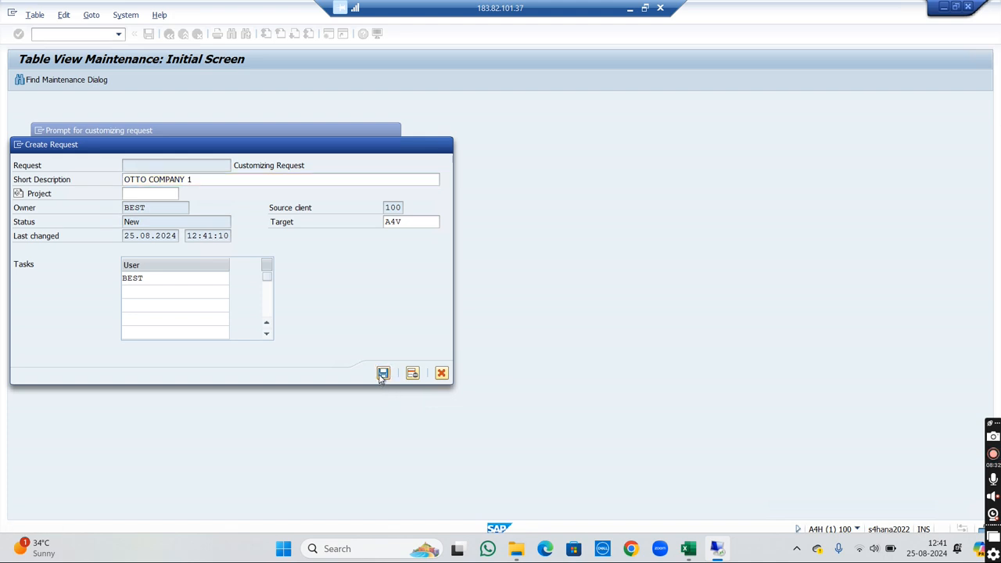
{"action": "left_click", "coordinate": [244, 204]}
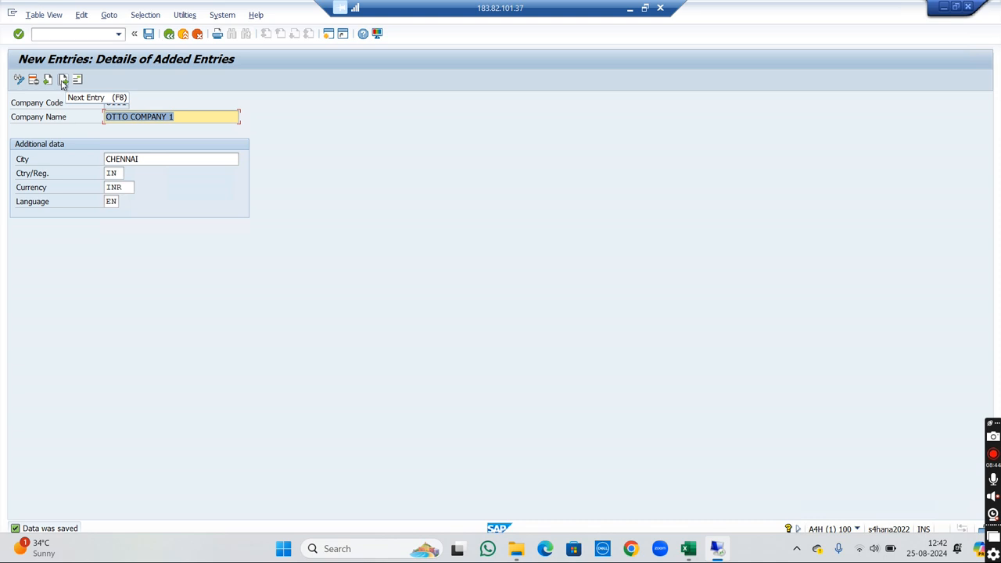
{"action": "left_click", "coordinate": [167, 35]}
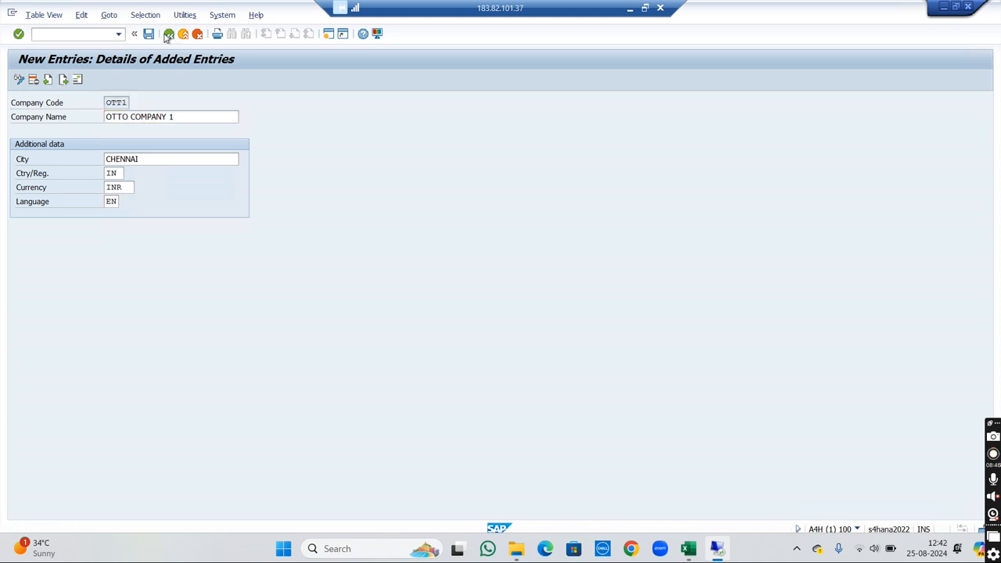
{"action": "left_click", "coordinate": [167, 35]}
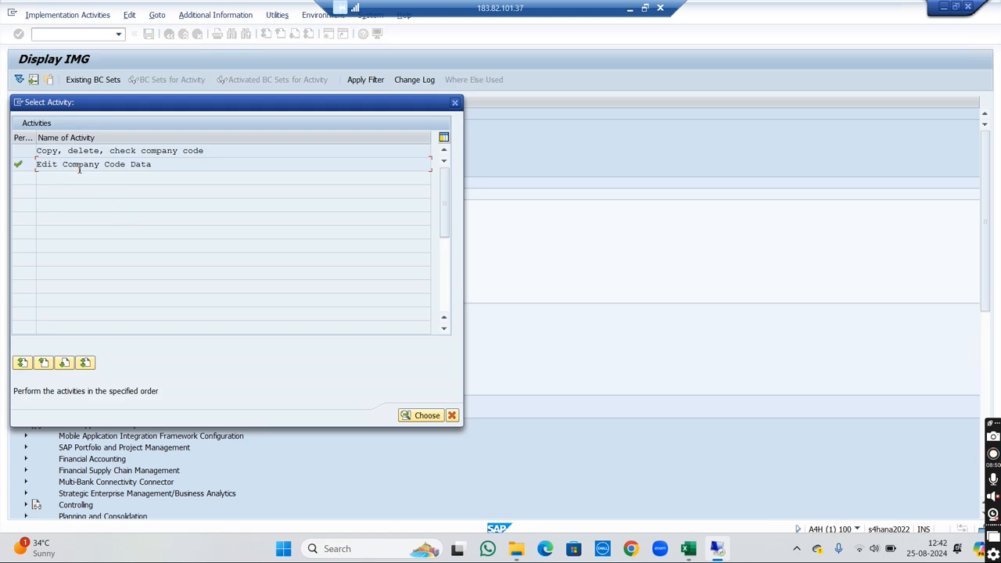
- Create a new entry in Edit Company Code Data with company code OTT2 and company name OTTO COMPANY 2
{"action": "double_click", "coordinate": [79, 165]}
{"action": "left_click", "coordinate": [67, 79]}
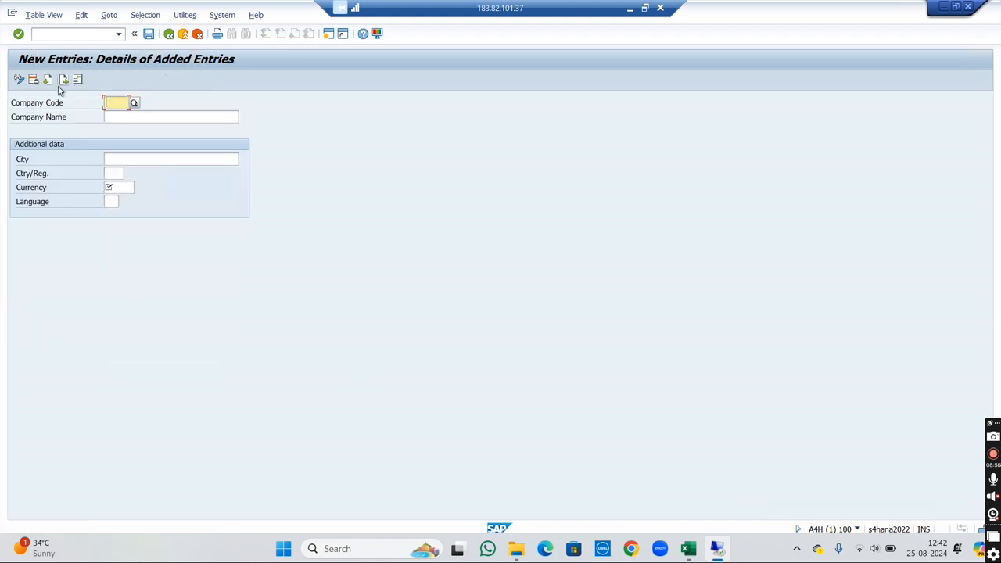
{"action": "type", "text": "OTT2"}
{"action": "key", "text": "Tab"}
{"action": "type", "text": "OTTO"}
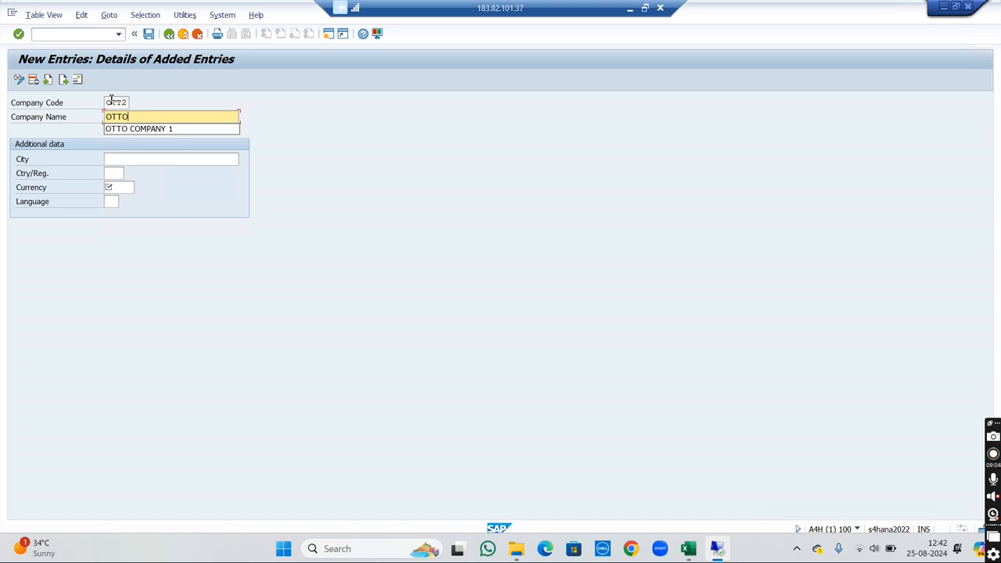
{"action": "key", "text": "Down"}
{"action": "key", "text": "Return"}
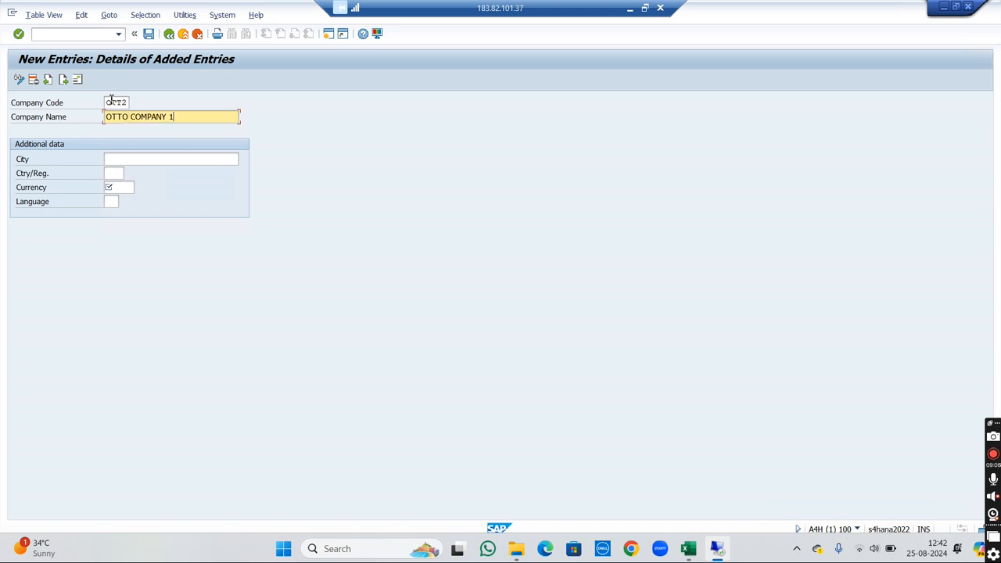
{"action": "key", "text": "BackSpace"}
{"action": "type", "text": "2"}
- Set the company code's city to BENGALURU, country/region to IN, currency to INR and language to EN
{"action": "left_click", "coordinate": [172, 159]}
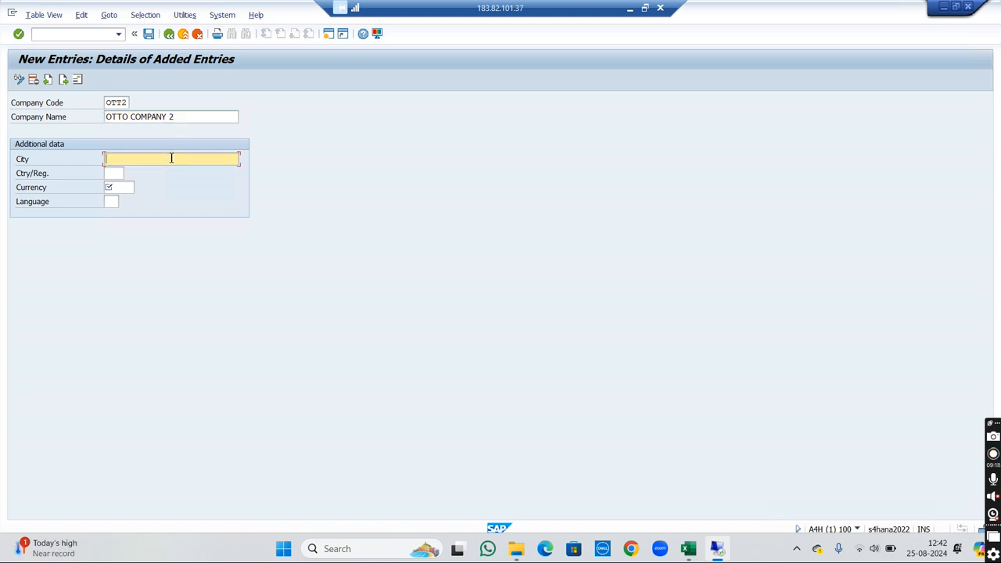
{"action": "type", "text": "BENGALURU"}
{"action": "key", "text": "Tab"}
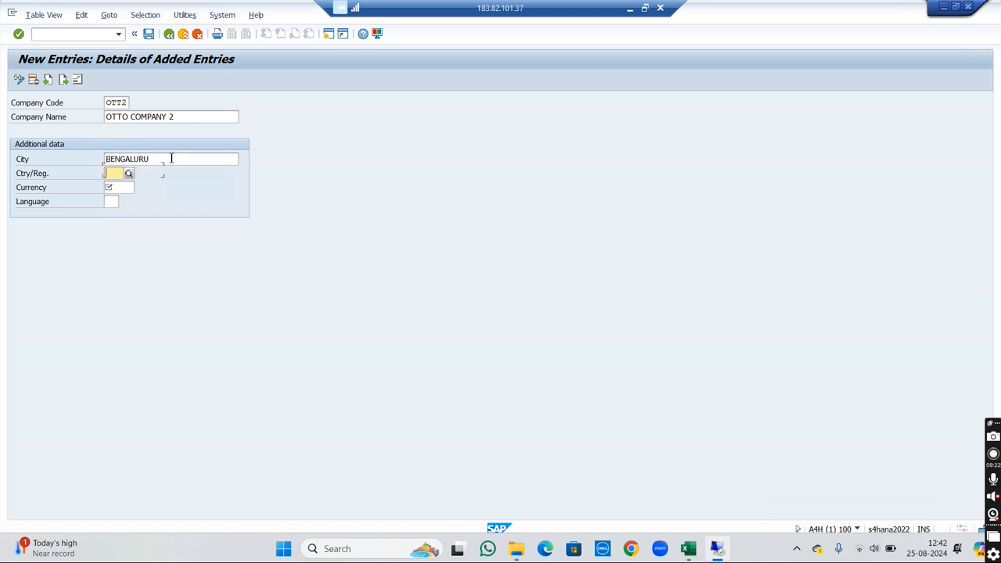
{"action": "type", "text": "IN"}
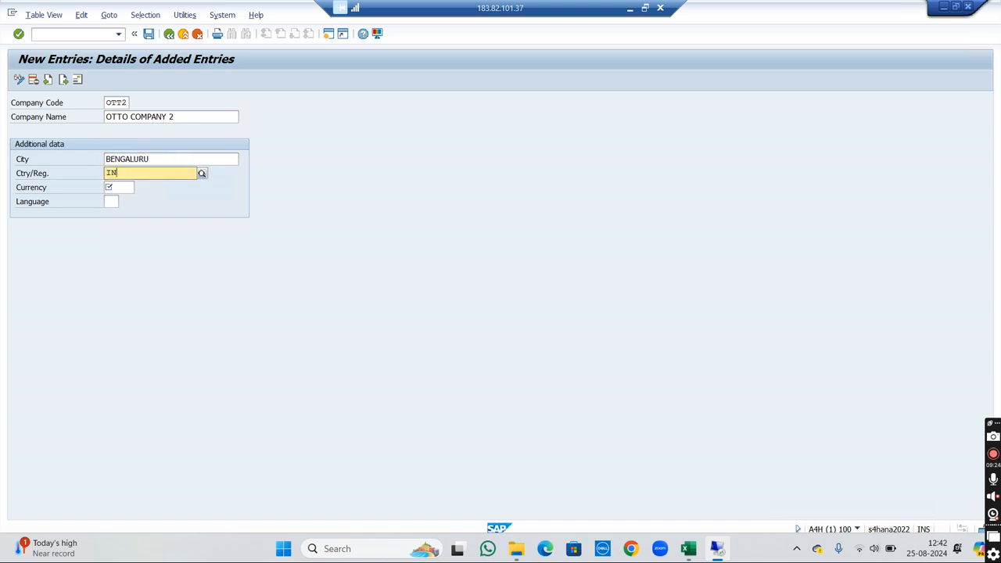
{"action": "key", "text": "Tab"}
{"action": "type", "text": "INR"}
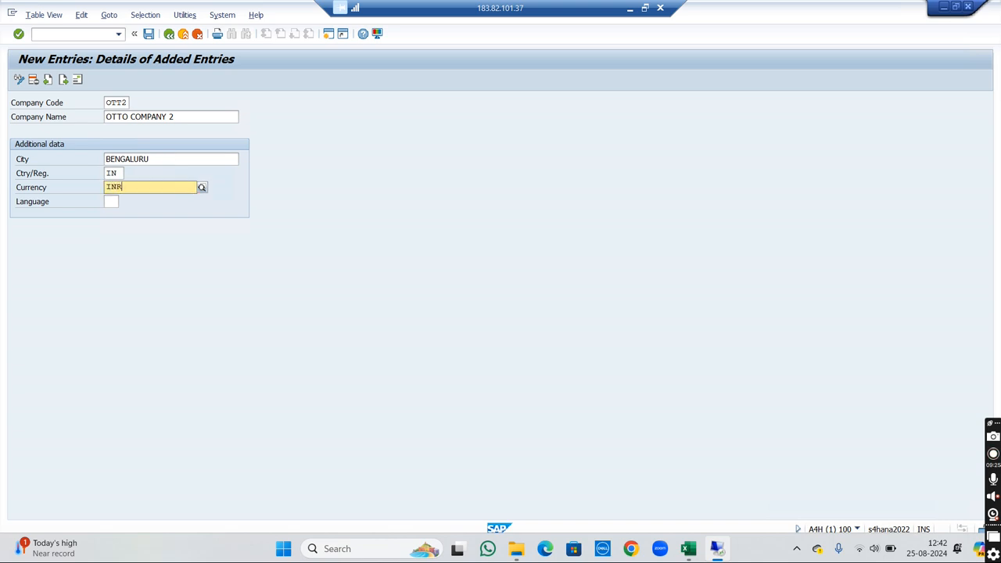
{"action": "key", "text": "Tab"}
{"action": "type", "text": "EN"}
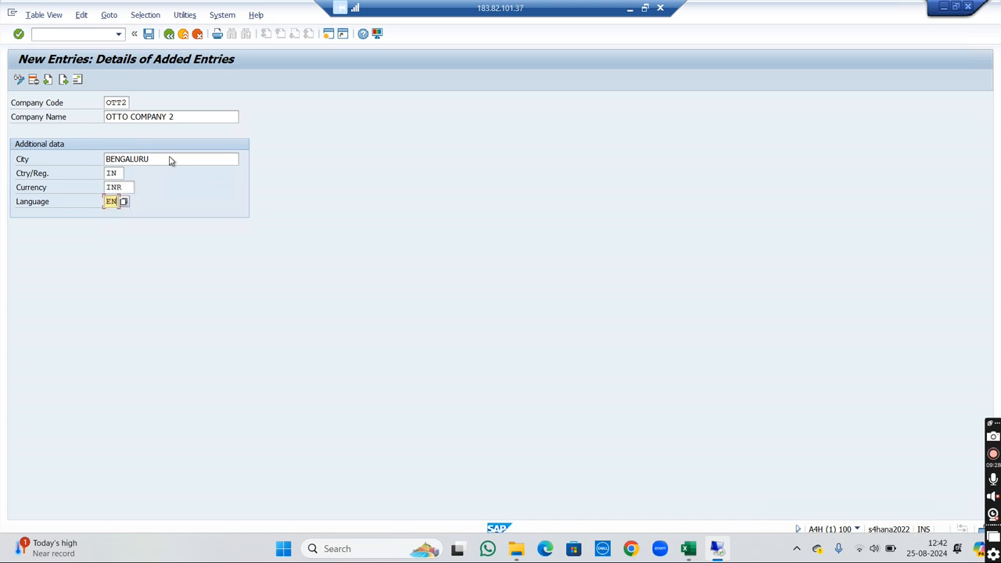
{"action": "key", "text": "Return"}
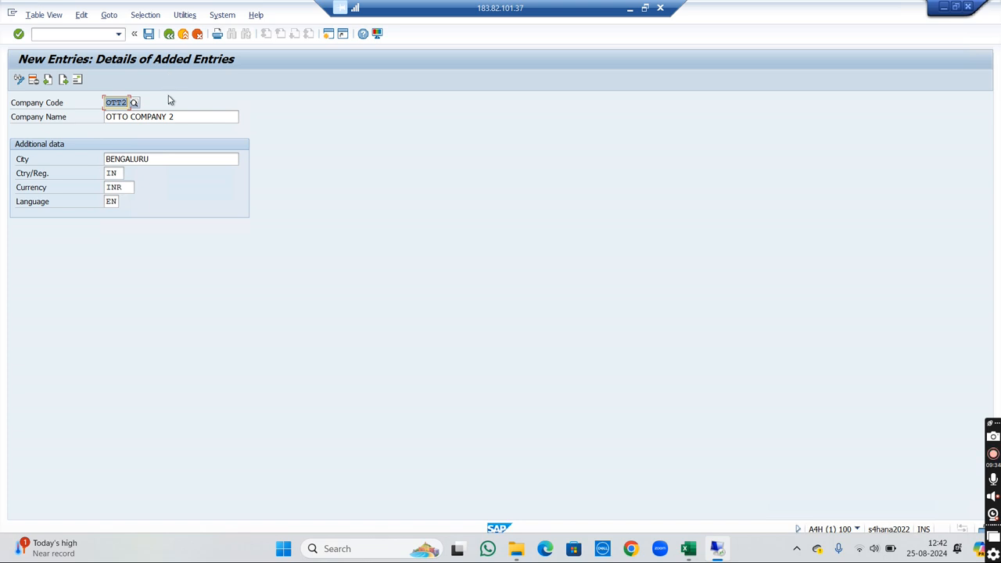
- Save the entry and fill in its address with title Company, name OTTO COMPANY 2 and search term OTTO
{"action": "left_click", "coordinate": [149, 34]}
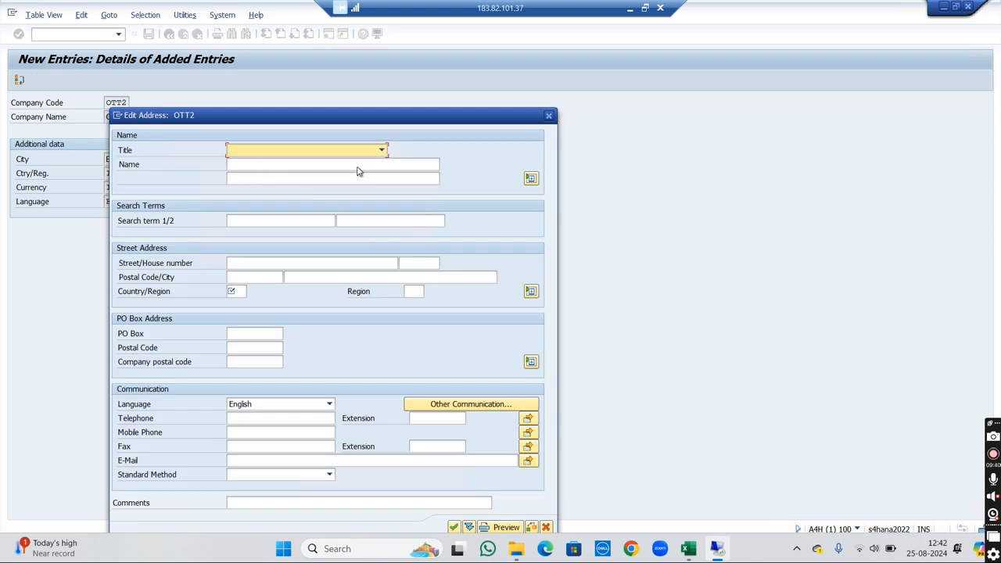
{"action": "left_click", "coordinate": [321, 149]}
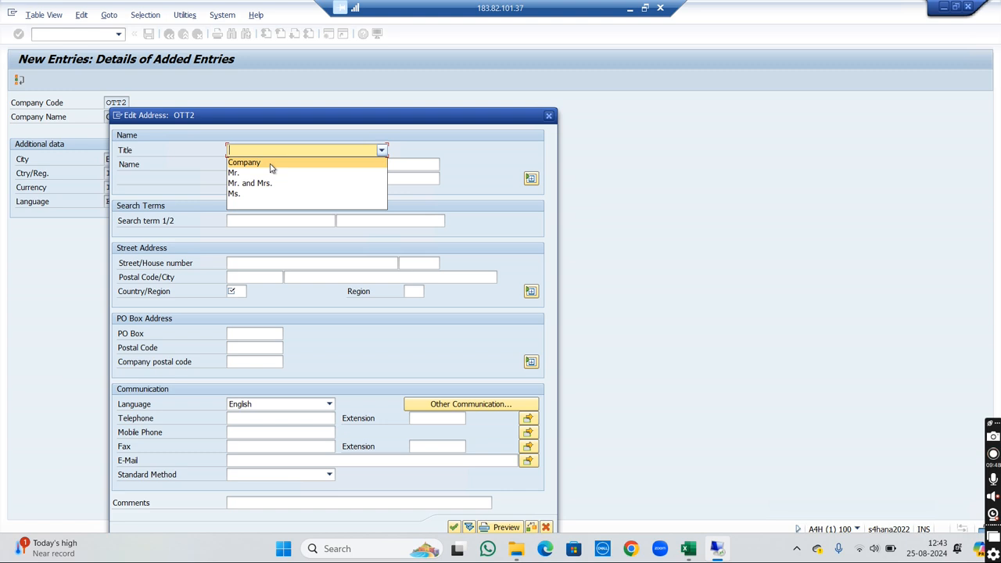
{"action": "key", "text": "Return"}
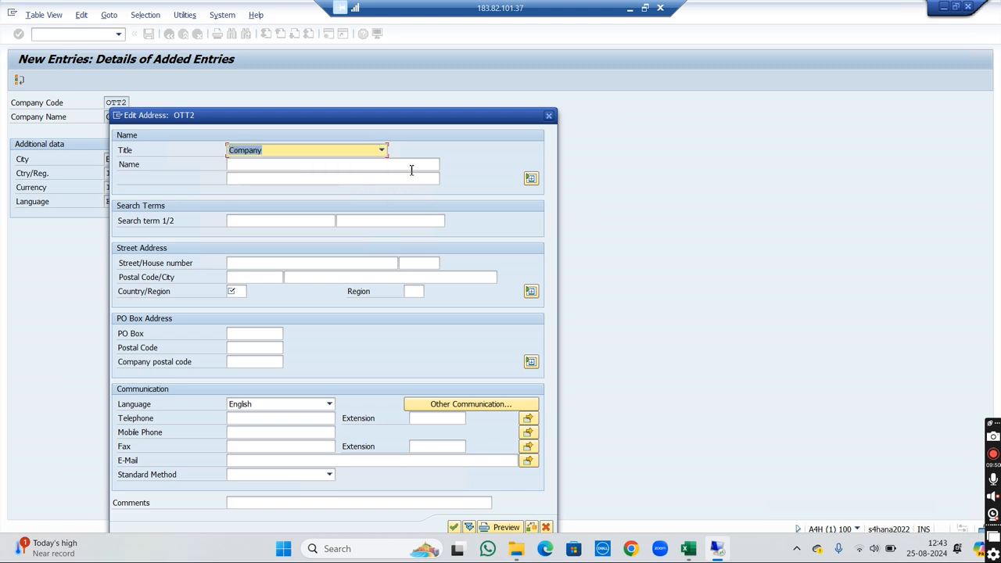
{"action": "left_click", "coordinate": [414, 165]}
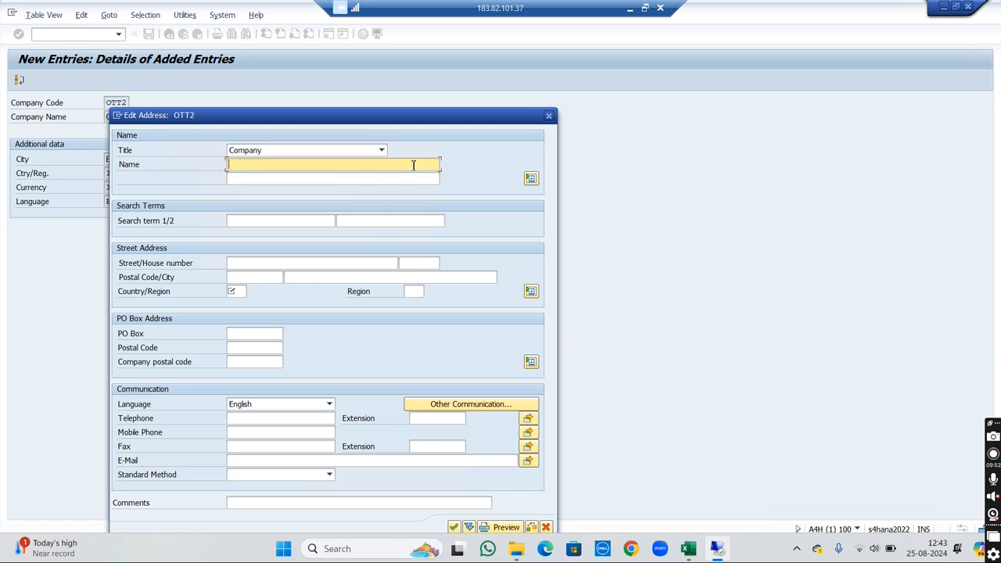
{"action": "type", "text": "OTTO"}
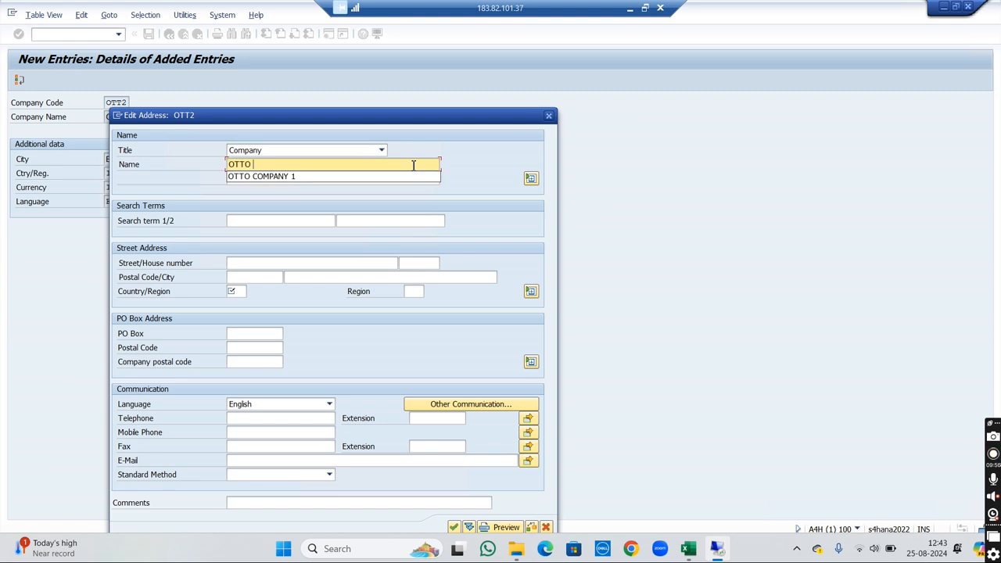
{"action": "type", "text": " CLOYHING"}
{"action": "key", "text": "BackSpace"}
{"action": "key", "text": "BackSpace"}
{"action": "key", "text": "BackSpace"}
{"action": "key", "text": "BackSpace"}
{"action": "key", "text": "BackSpace"}
{"action": "key", "text": "BackSpace"}
{"action": "type", "text": "OMPANY 2"}
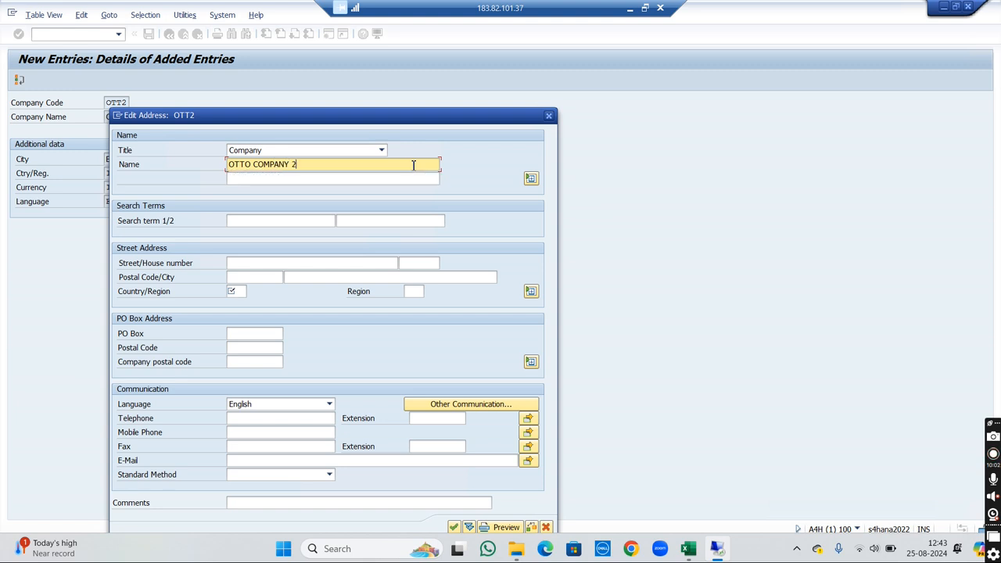
{"action": "left_click", "coordinate": [288, 223]}
{"action": "type", "text": "OTTO"}
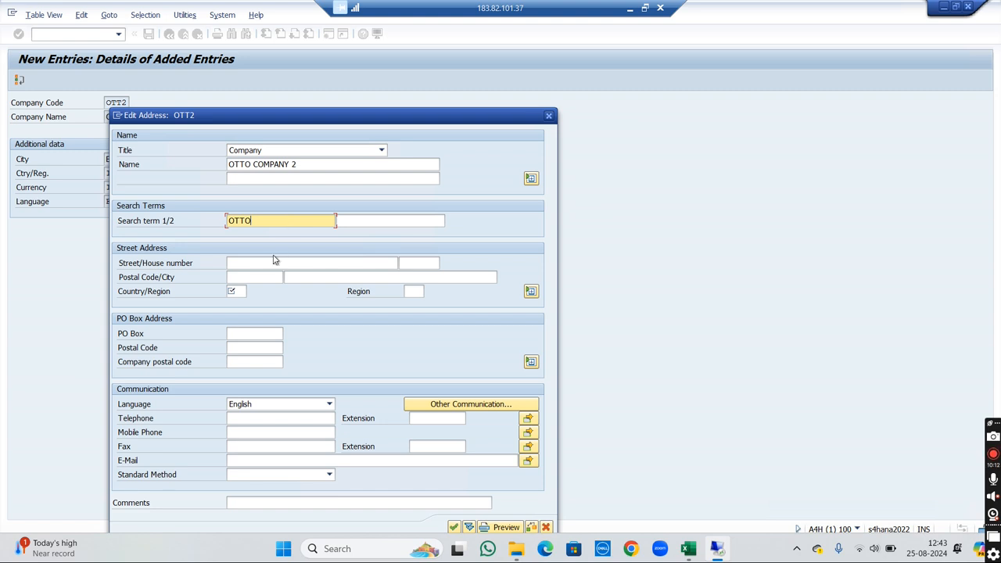
- Fill in the street, house number and postal code of the OTT2 address, with BENGALURU as the city
{"action": "left_click", "coordinate": [238, 266]}
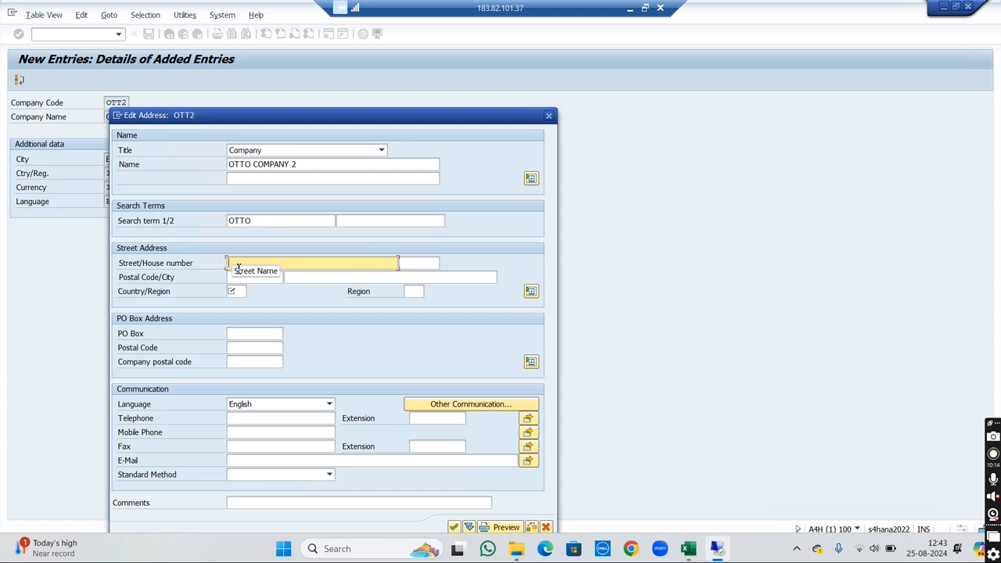
{"action": "type", "text": "2"}
{"action": "key", "text": "Tab"}
{"action": "type", "text": "42"}
{"action": "key", "text": "Tab"}
{"action": "type", "text": "603306"}
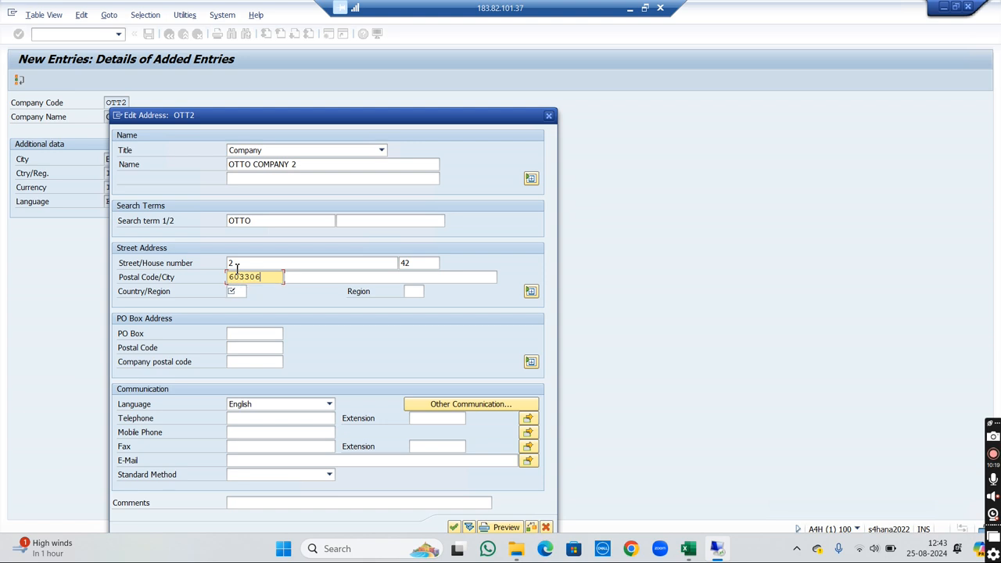
{"action": "key", "text": "Tab"}
{"action": "type", "text": "BENGALURU"}
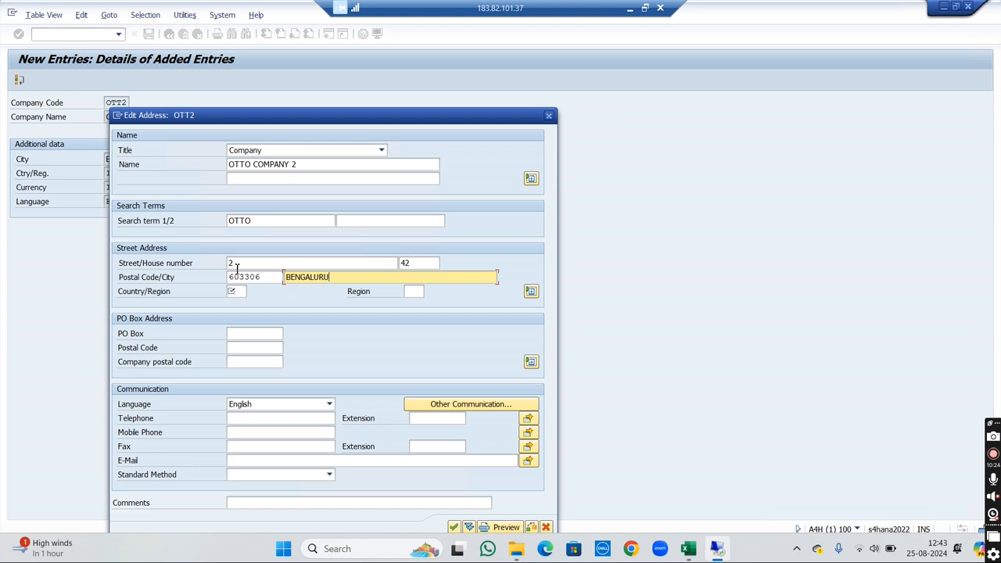
- Set the OTT2 address's country/region to IN and region to TN, and confirm the address data
{"action": "key", "text": "Tab"}
{"action": "type", "text": "IN"}
{"action": "key", "text": "Tab"}
{"action": "type", "text": "TN"}
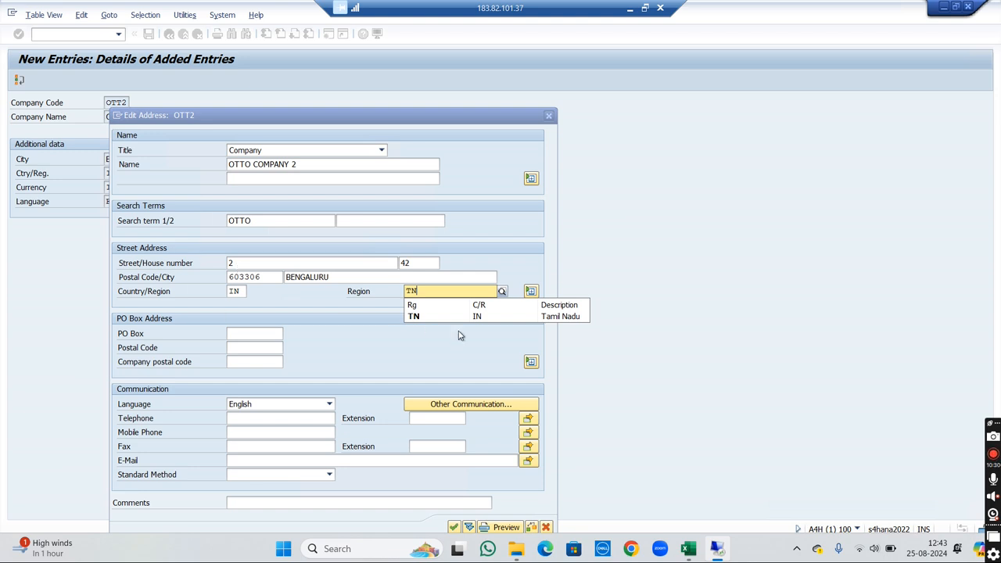
{"action": "left_click", "coordinate": [453, 319]}
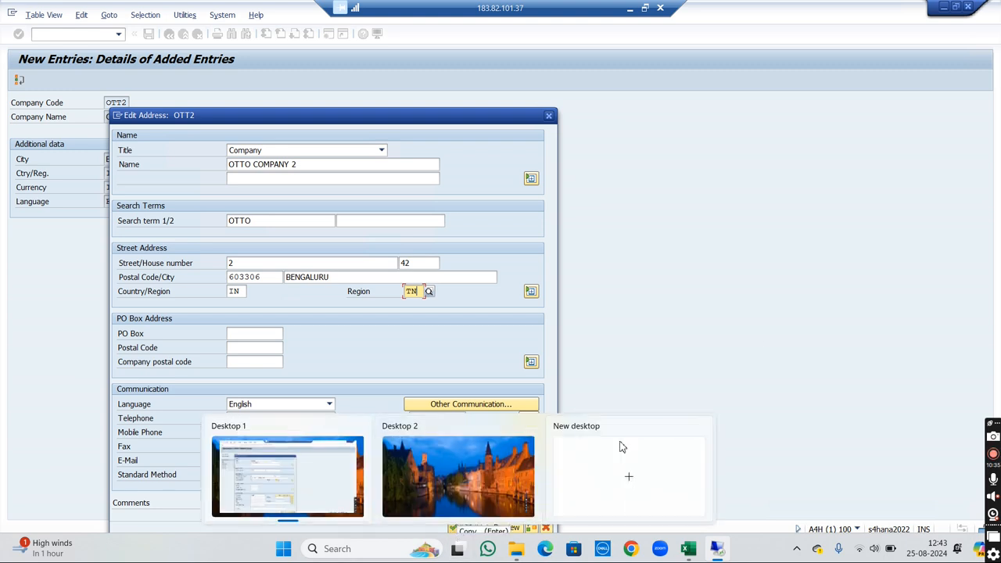
{"action": "left_click", "coordinate": [455, 527]}
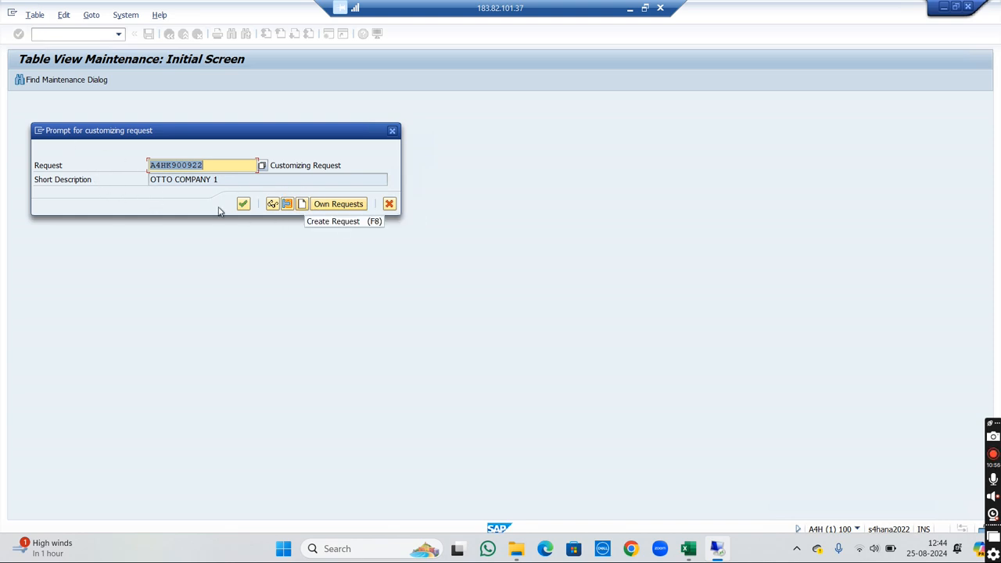
- Save the company code in a newly created customizing request described as OTTO COMPANY 2, and return to the IMG structure
{"action": "left_click", "coordinate": [304, 204]}
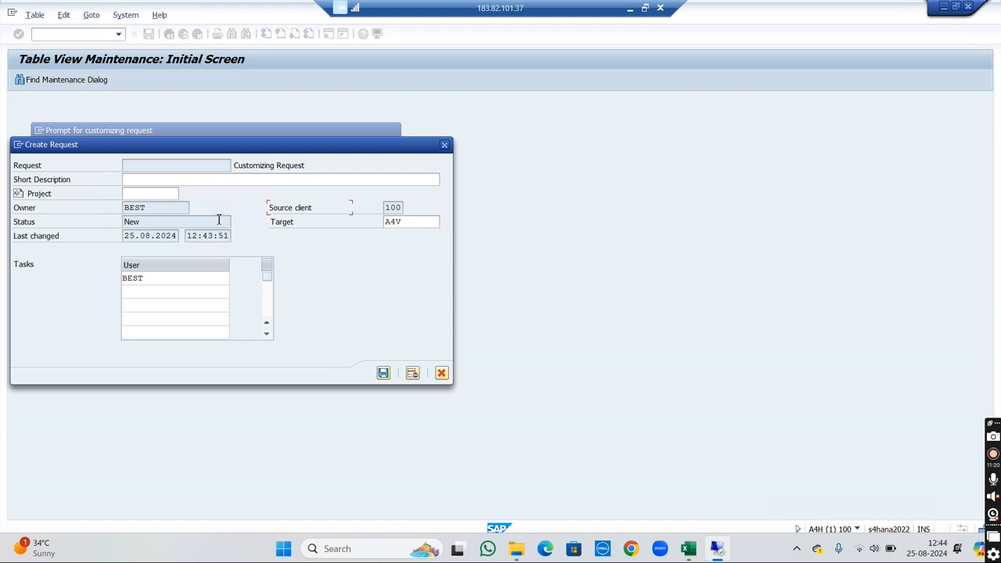
{"action": "left_click", "coordinate": [188, 183]}
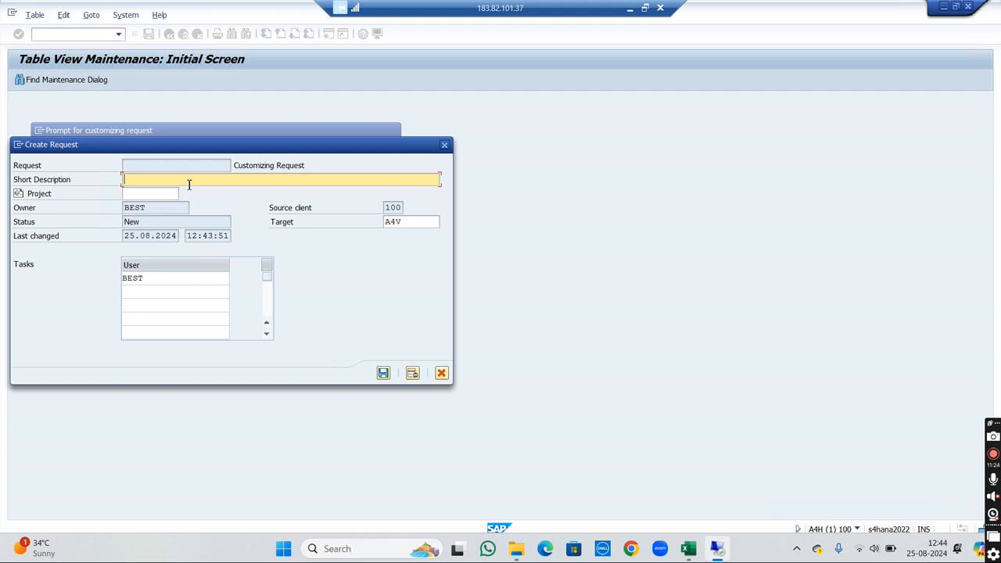
{"action": "type", "text": "OTTO COMPANY 2"}
{"action": "left_click", "coordinate": [383, 372]}
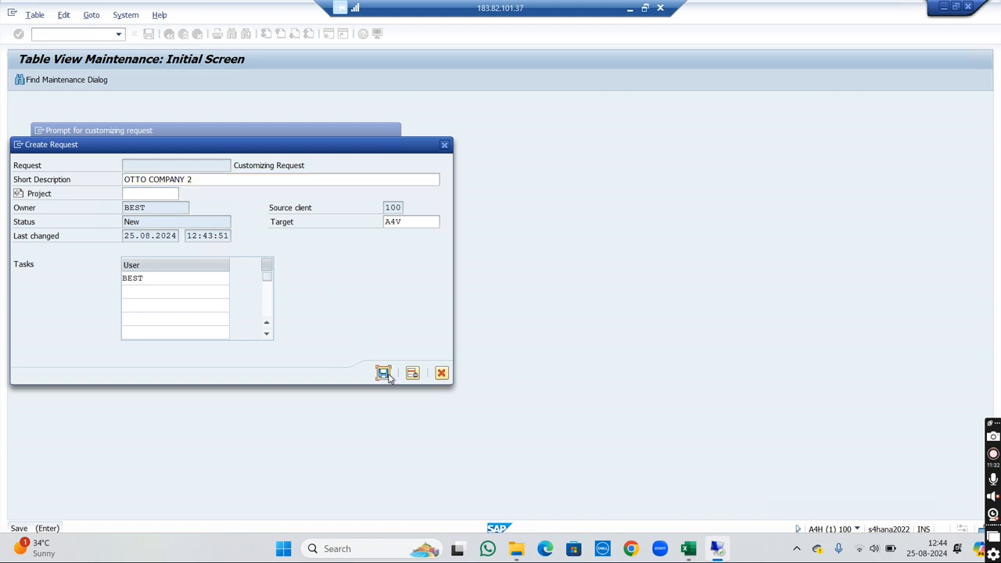
{"action": "left_click", "coordinate": [243, 203]}
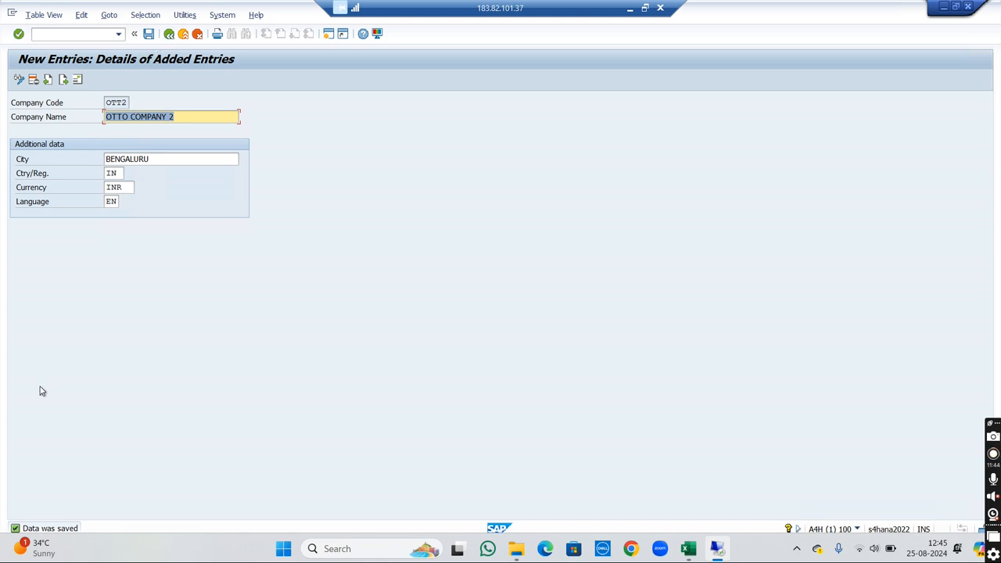
{"action": "left_click", "coordinate": [168, 35]}
{"action": "left_click", "coordinate": [169, 35]}
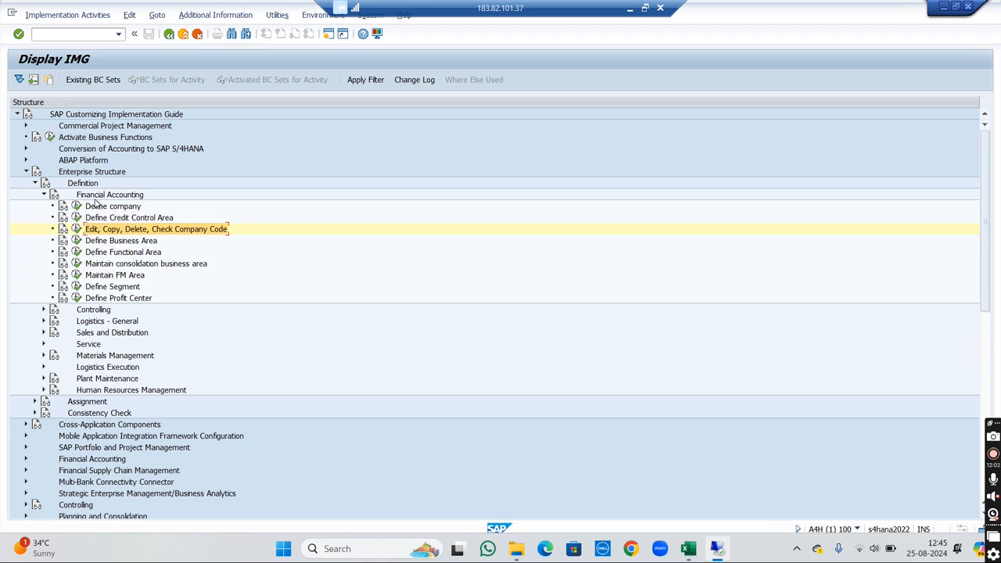
- Start a new plant entry through the Define Plant activity under Enterprise Structure, Definition, Logistics - General
{"action": "left_click", "coordinate": [44, 195]}
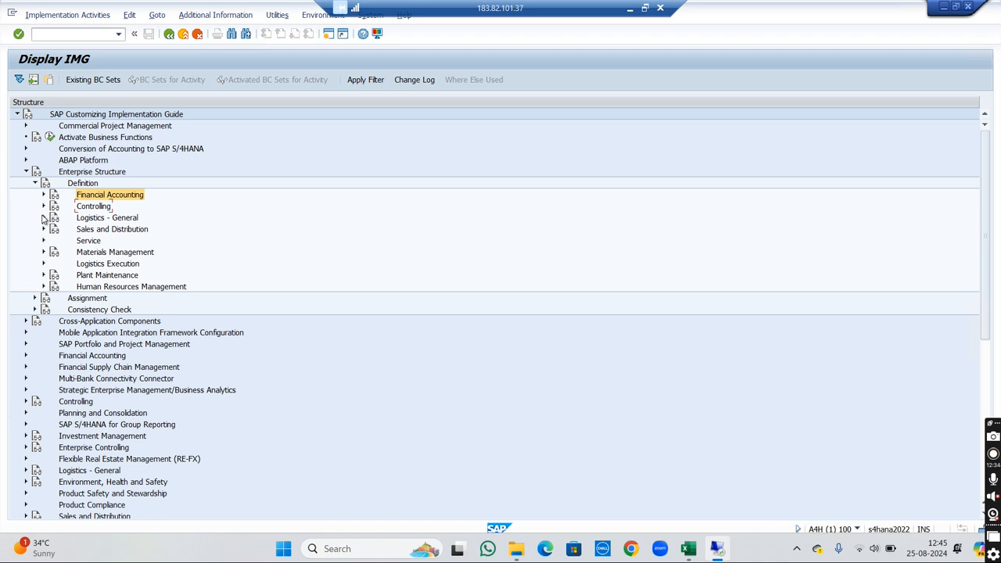
{"action": "left_click", "coordinate": [44, 218]}
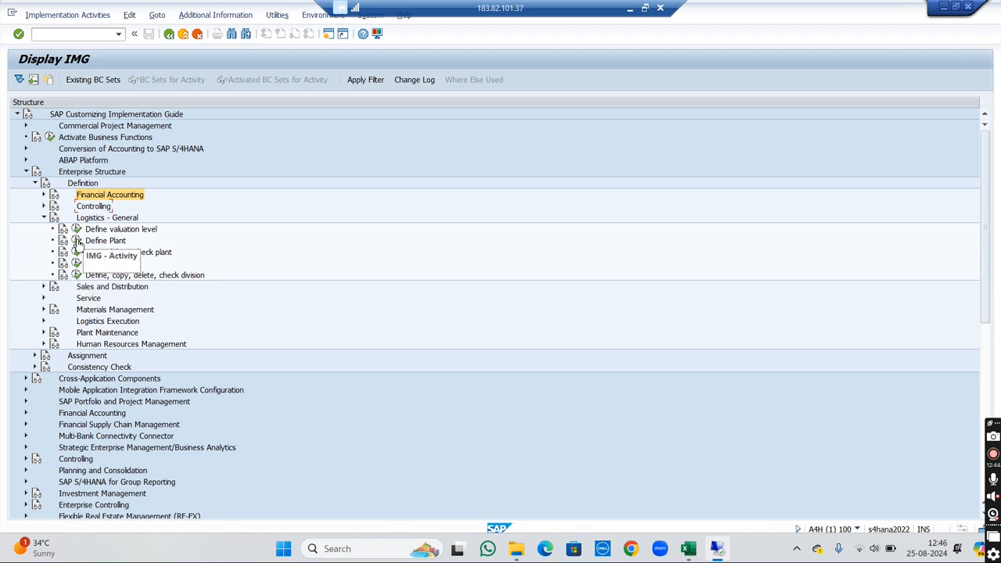
{"action": "left_click", "coordinate": [77, 241]}
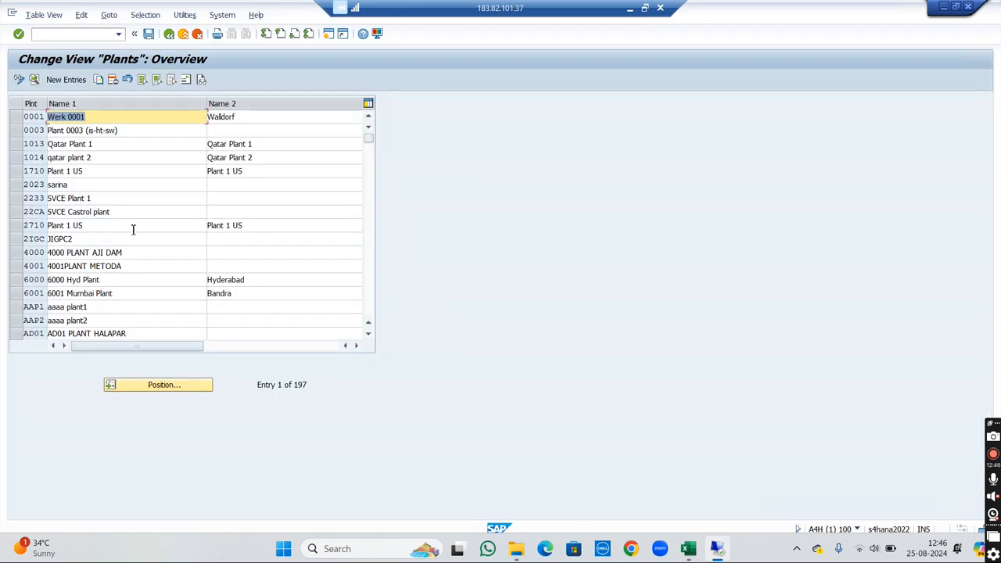
{"action": "left_click", "coordinate": [64, 85]}
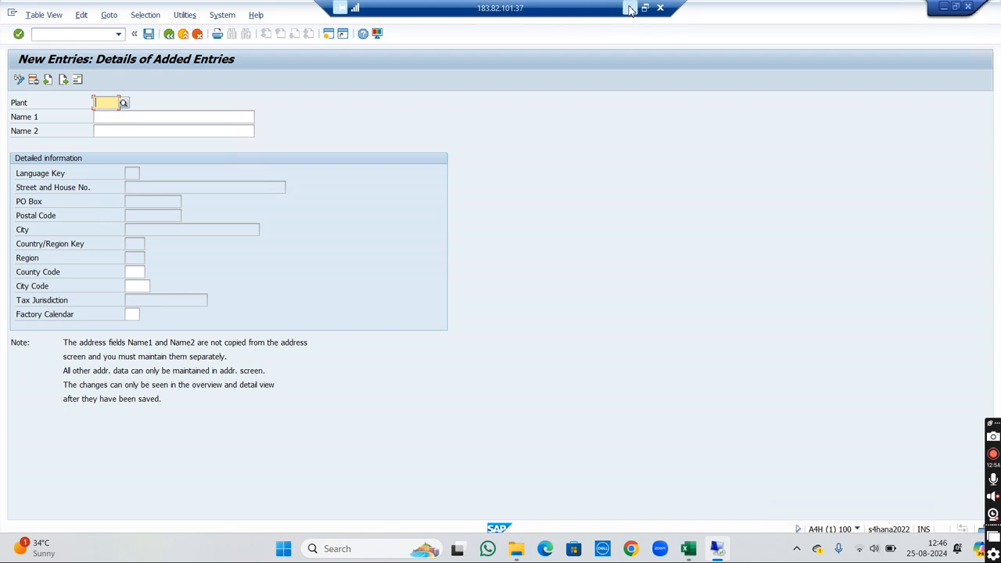
- Check the planned plant codes in the Excel workbook, return to SAP and enter OT10 as the new plant's code
{"action": "left_click", "coordinate": [629, 8]}
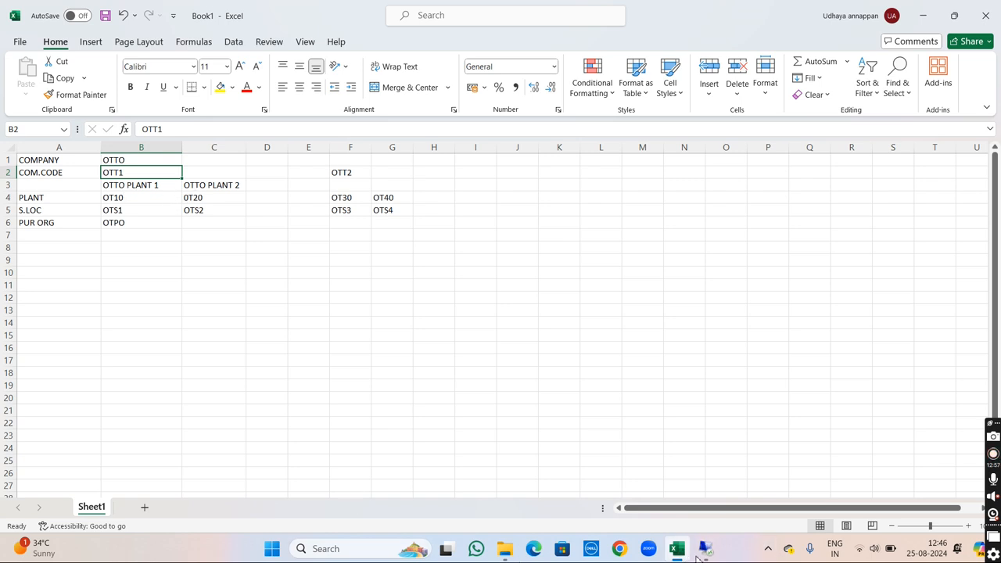
{"action": "mouse_move", "coordinate": [702, 554]}
{"action": "left_click", "coordinate": [710, 492]}
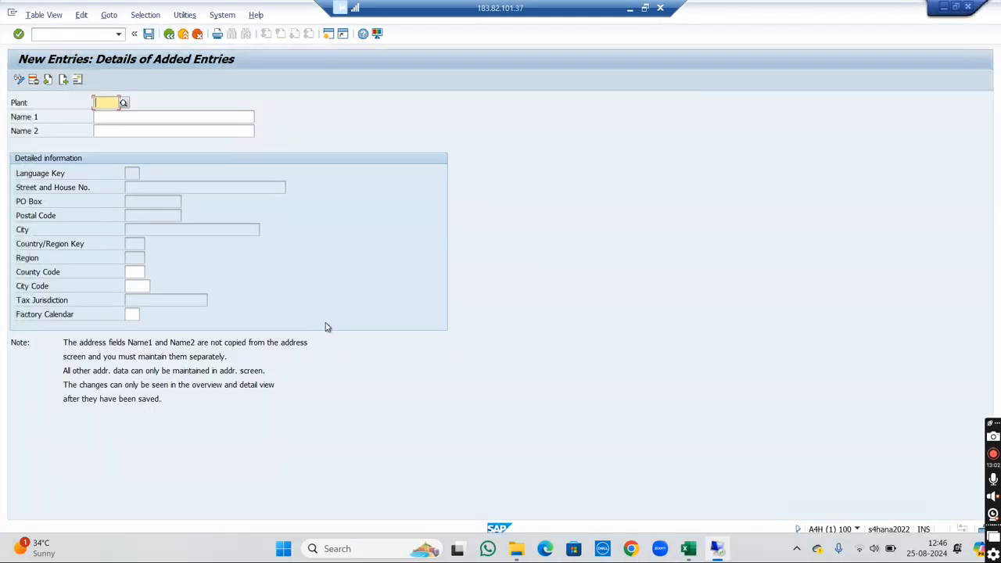
{"action": "type", "text": "OT2"}
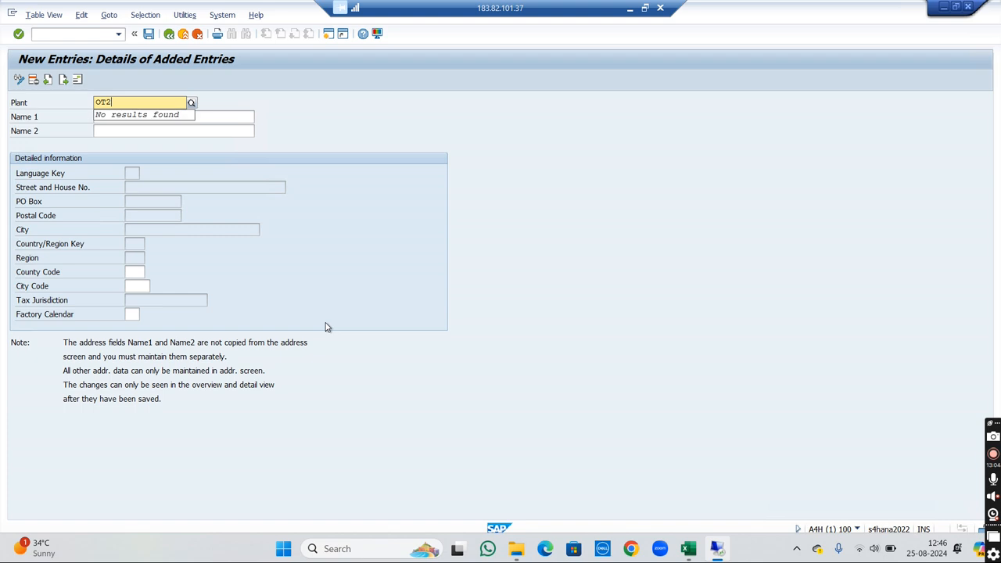
{"action": "type", "text": "0"}
{"action": "key", "text": "Tab"}
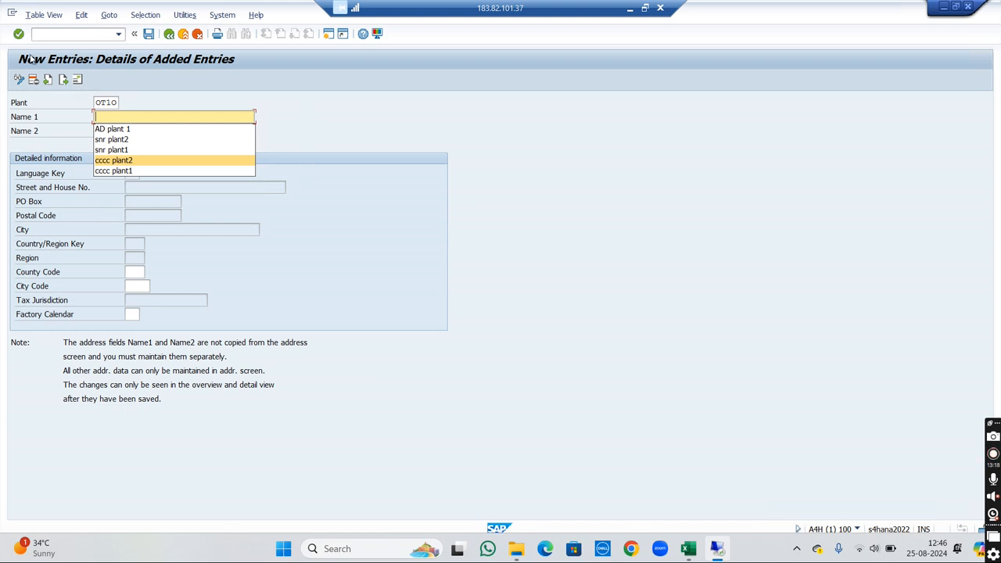
- Name the new plant OT10 OTTO PLANT 1 and save the entry to bring up its address data
{"action": "left_click", "coordinate": [114, 104]}
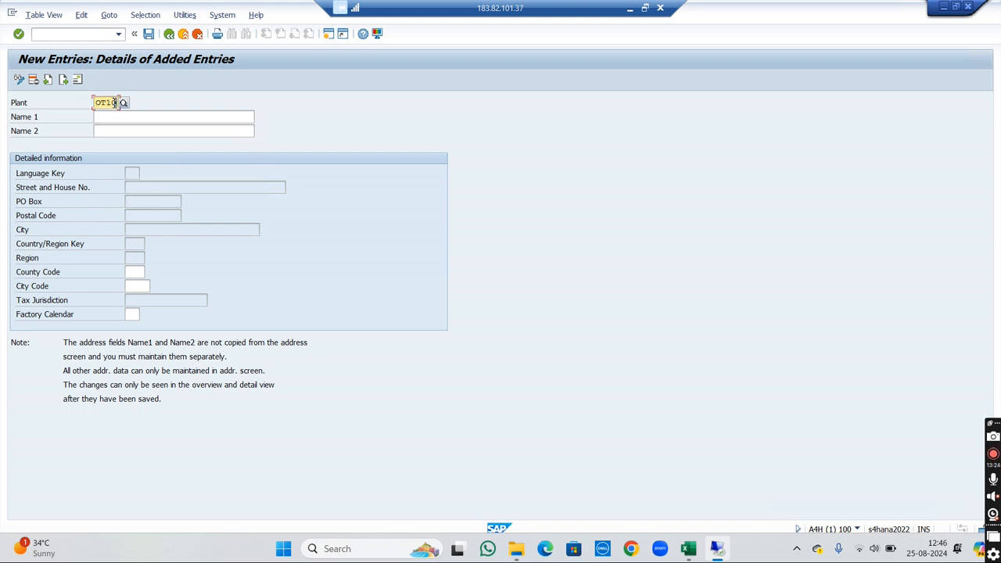
{"action": "key", "text": "BackSpace"}
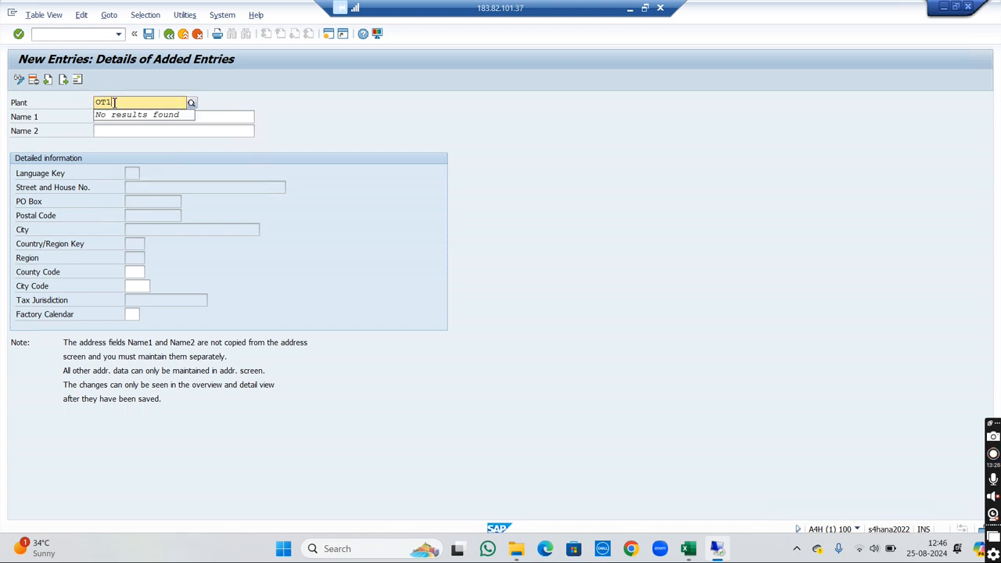
{"action": "key", "text": "Tab"}
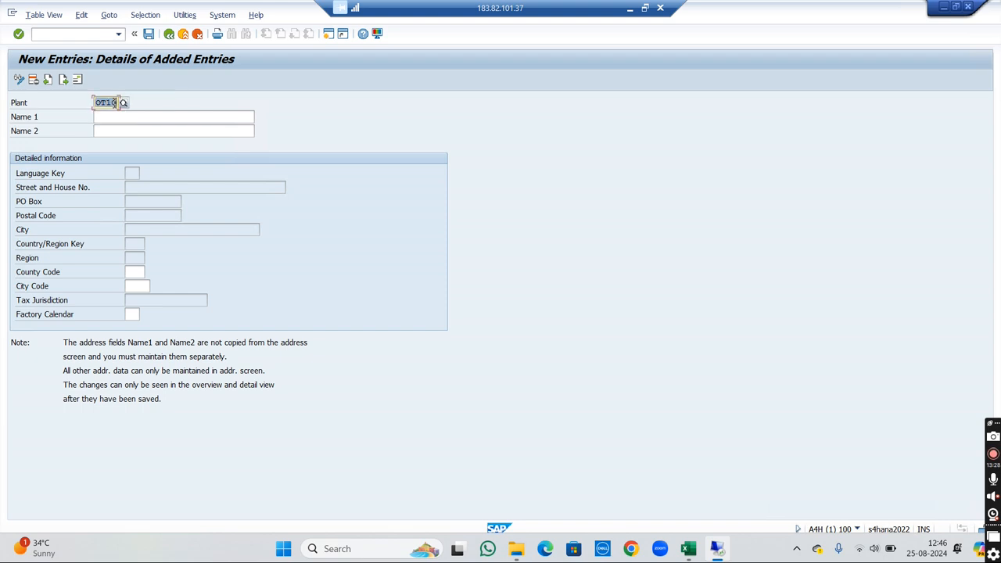
{"action": "type", "text": "TTO "}
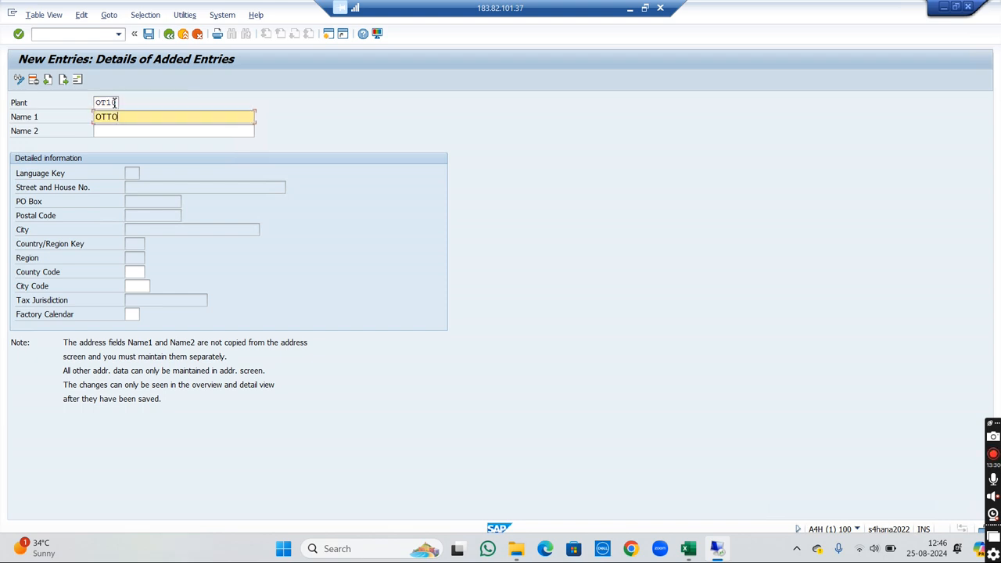
{"action": "type", "text": "PLANT 1"}
{"action": "left_click", "coordinate": [149, 36]}
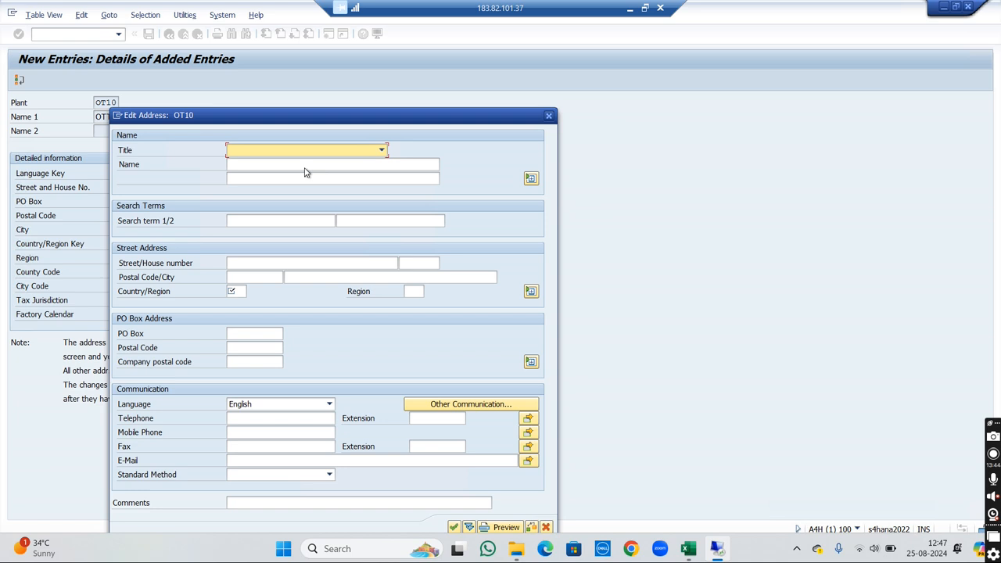
- Set the plant address's title to Company, its name to OTTO PLANT 1 and its first search term to OTTO
{"action": "left_click", "coordinate": [381, 151]}
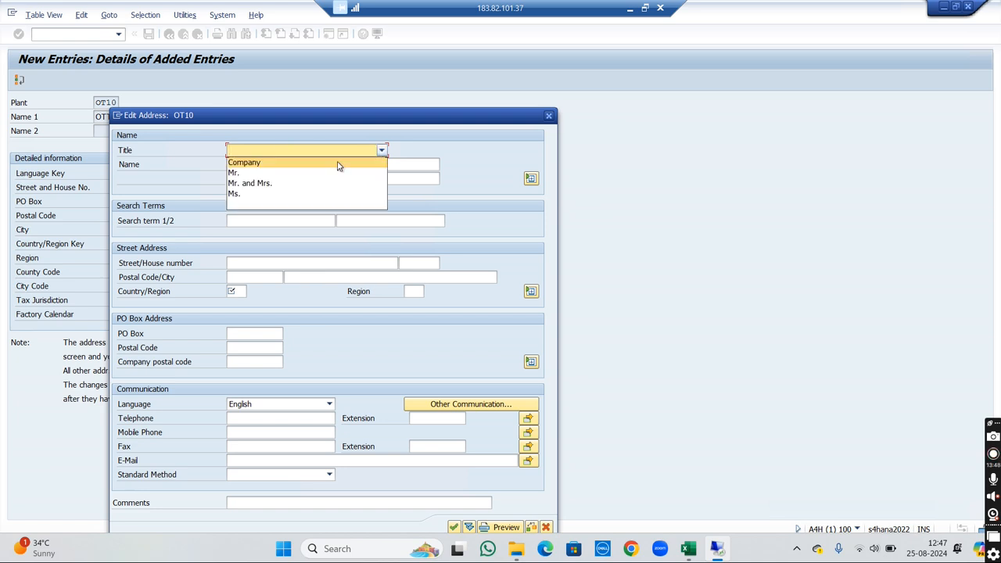
{"action": "left_click", "coordinate": [338, 162]}
{"action": "left_click", "coordinate": [333, 165]}
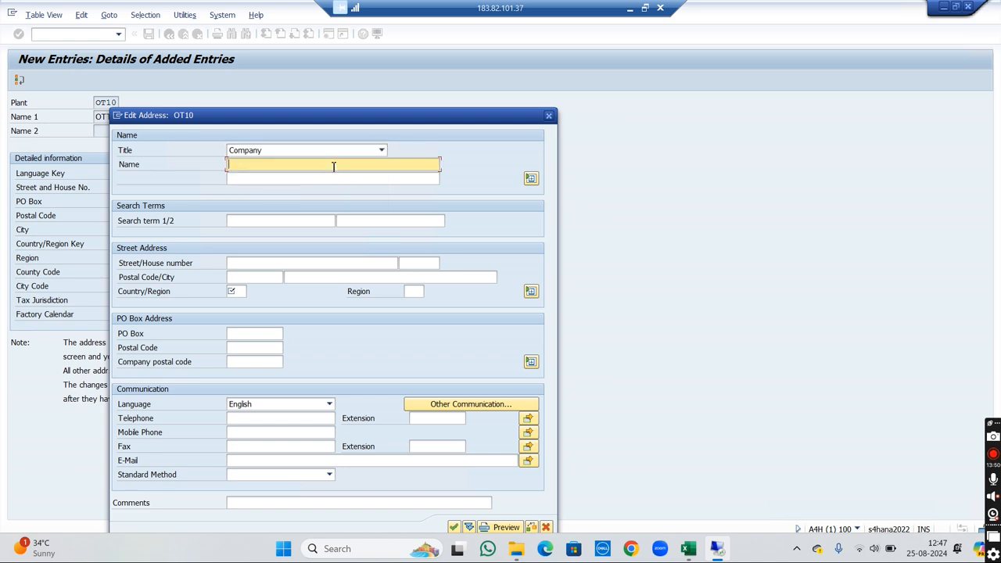
{"action": "type", "text": "OTTO PLANT 1"}
{"action": "left_click", "coordinate": [252, 219]}
{"action": "type", "text": "OTTO"}
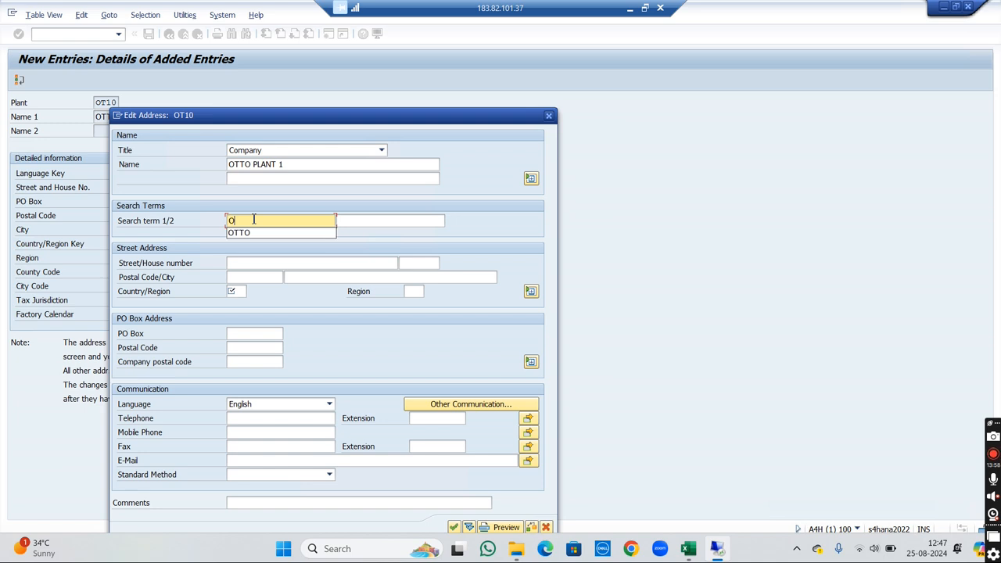
{"action": "key", "text": "Tab"}
- Fill in the street, house number and postal code of the OT10 plant address
{"action": "key", "text": "Tab"}
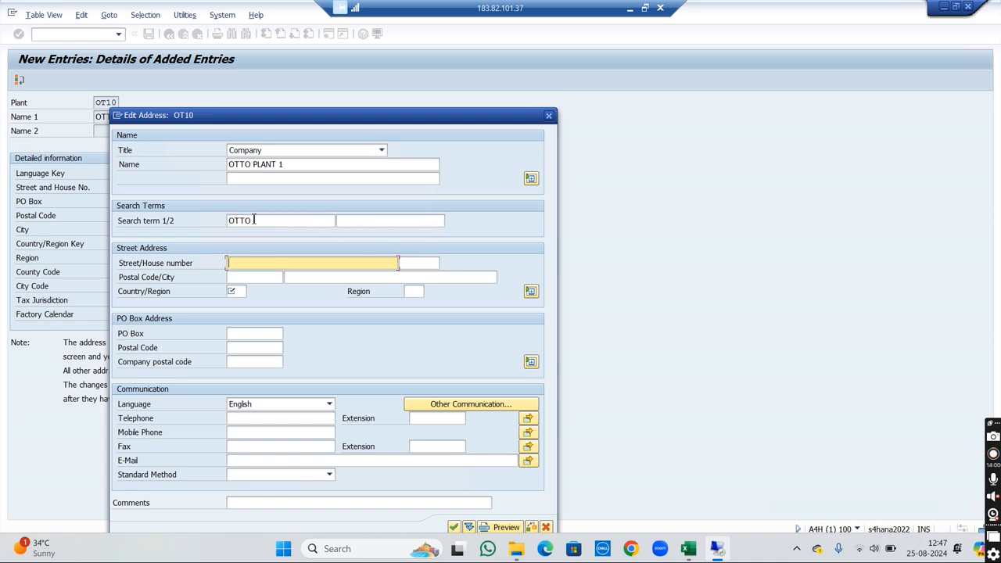
{"action": "type", "text": "2"}
{"action": "key", "text": "Tab"}
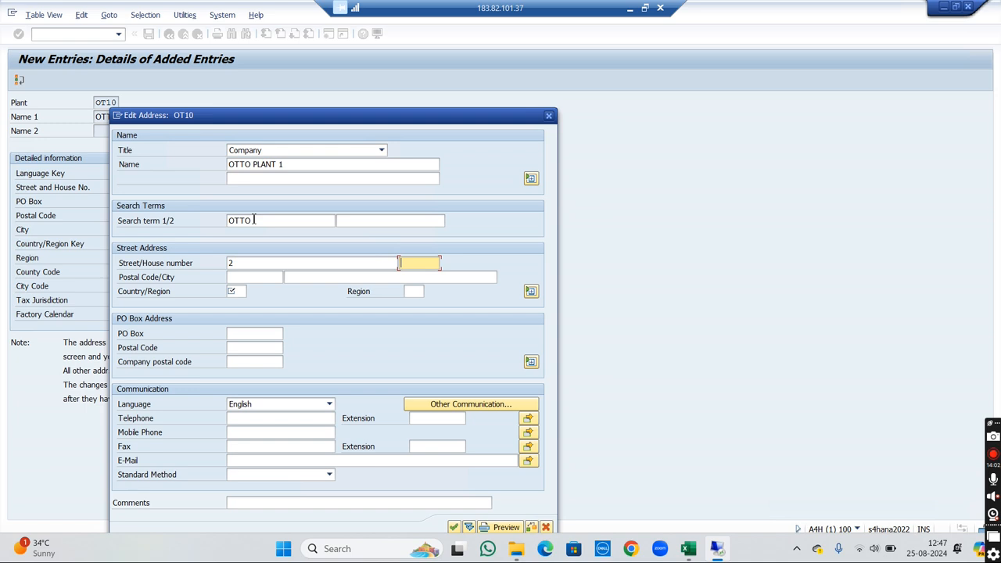
{"action": "type", "text": "42"}
{"action": "key", "text": "Tab"}
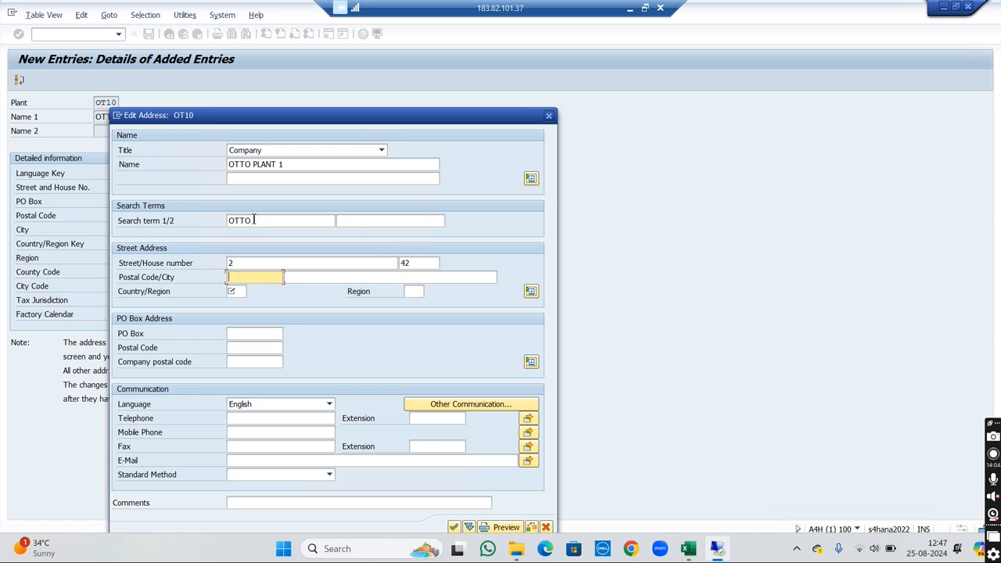
{"action": "type", "text": "60330"}
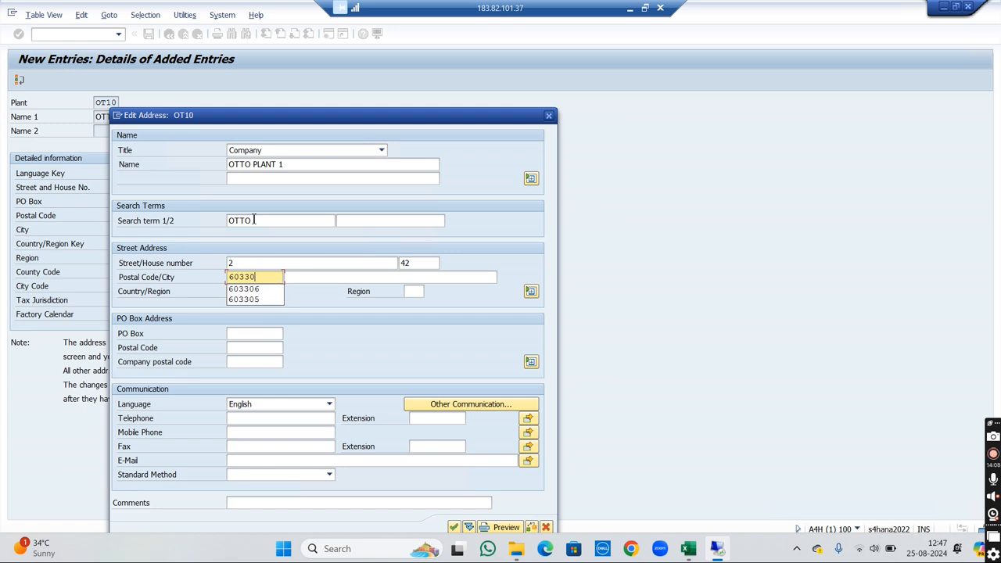
{"action": "type", "text": "5"}
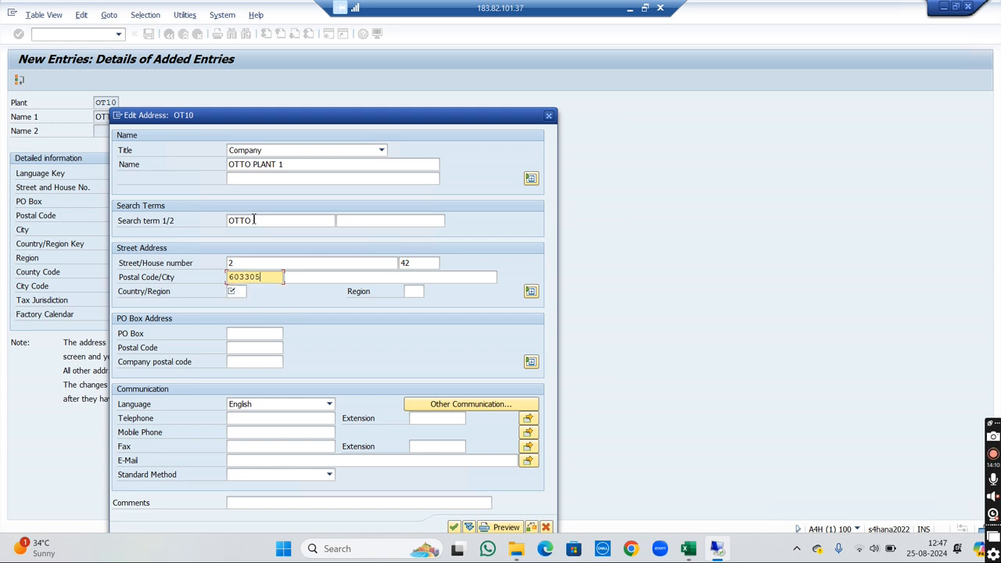
{"action": "key", "text": "Tab"}
- Set the plant address's country/region to IN and region to TN, and confirm the address data
{"action": "key", "text": "Tab"}
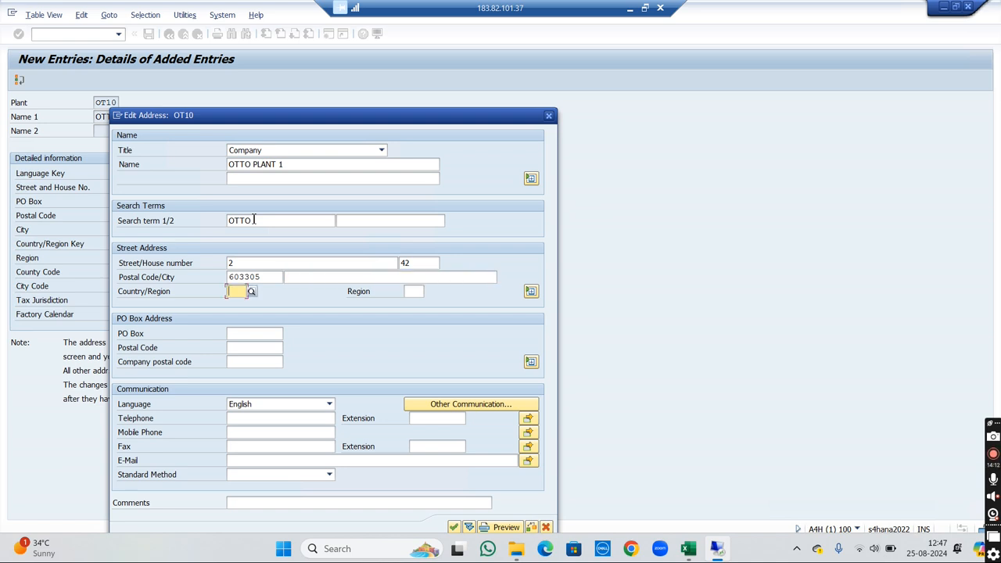
{"action": "type", "text": "IN"}
{"action": "key", "text": "Tab"}
{"action": "type", "text": "TN"}
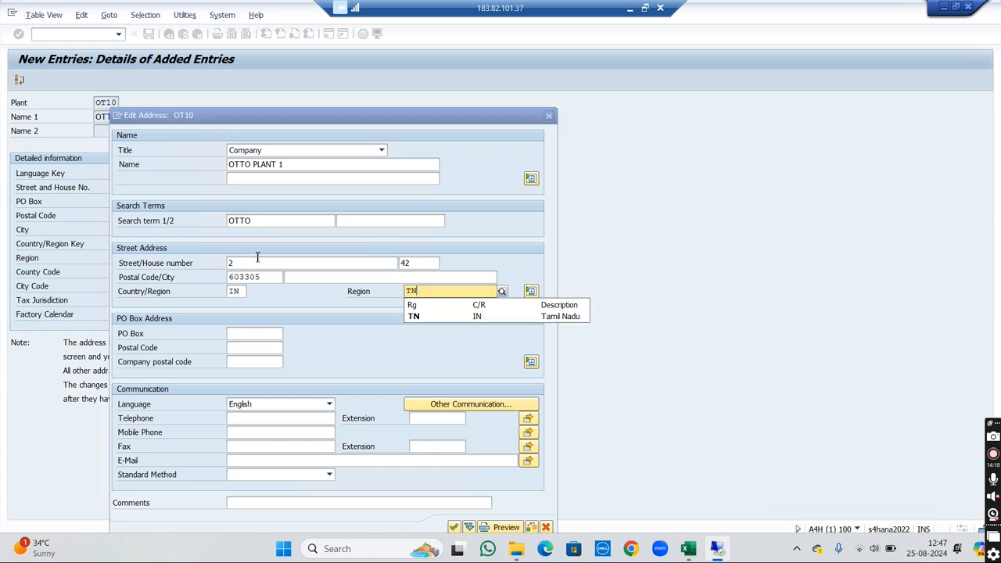
{"action": "left_click", "coordinate": [433, 321]}
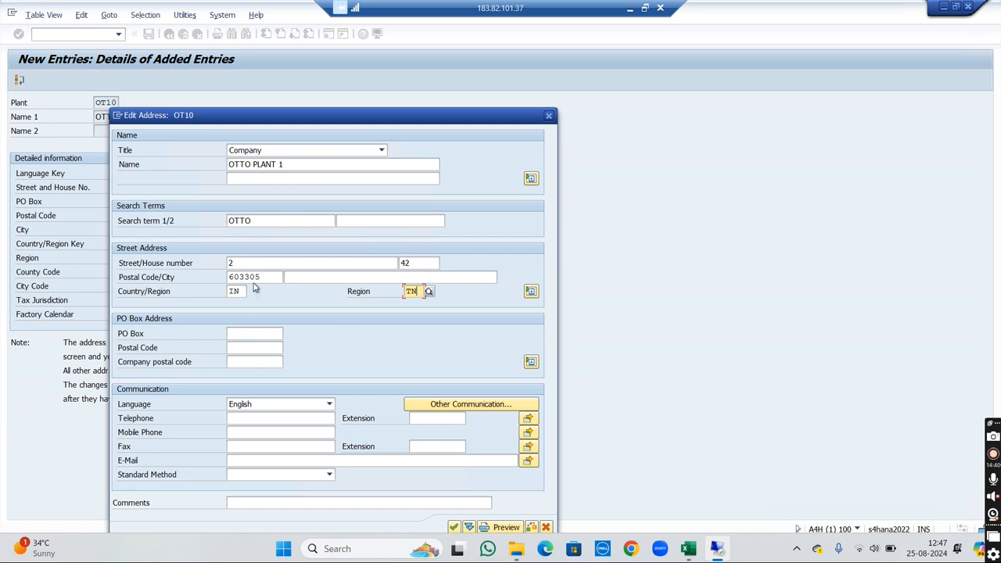
{"action": "left_click", "coordinate": [454, 528]}
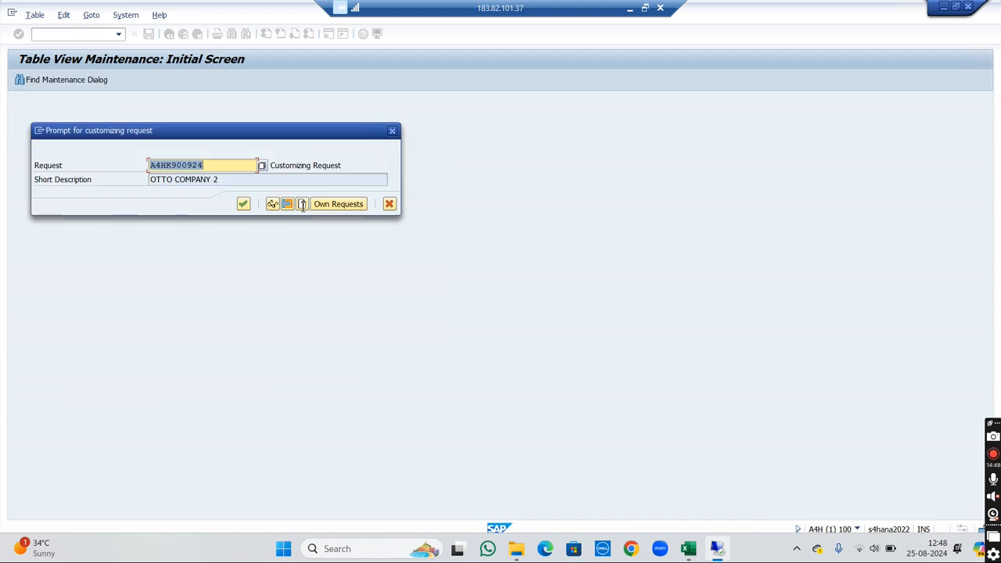
- Save the plant in a newly created customizing request described as OTTO PLANT 1, and return to the plants overview
{"action": "left_click", "coordinate": [302, 204]}
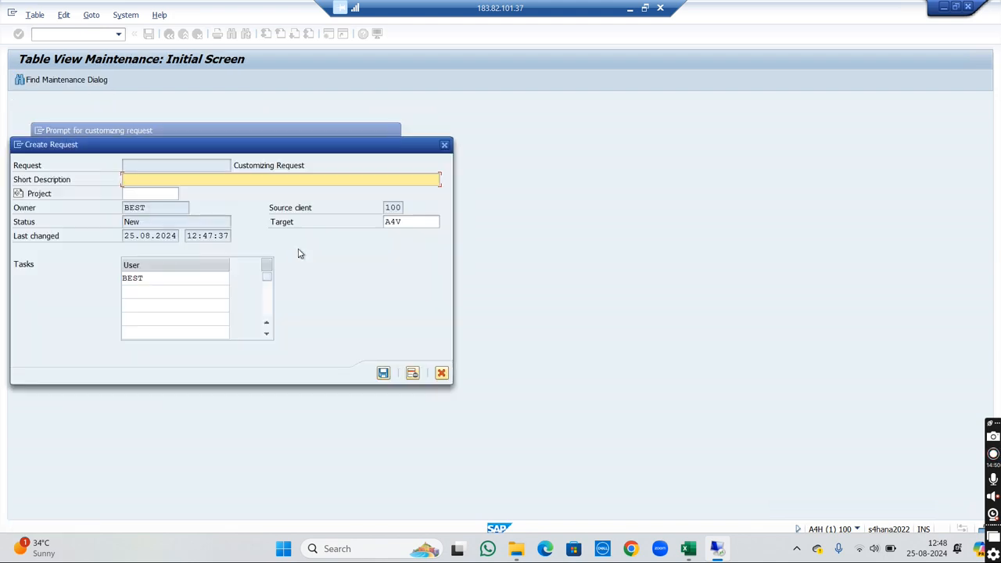
{"action": "type", "text": "OTTO PLANT 1"}
{"action": "left_click", "coordinate": [383, 374]}
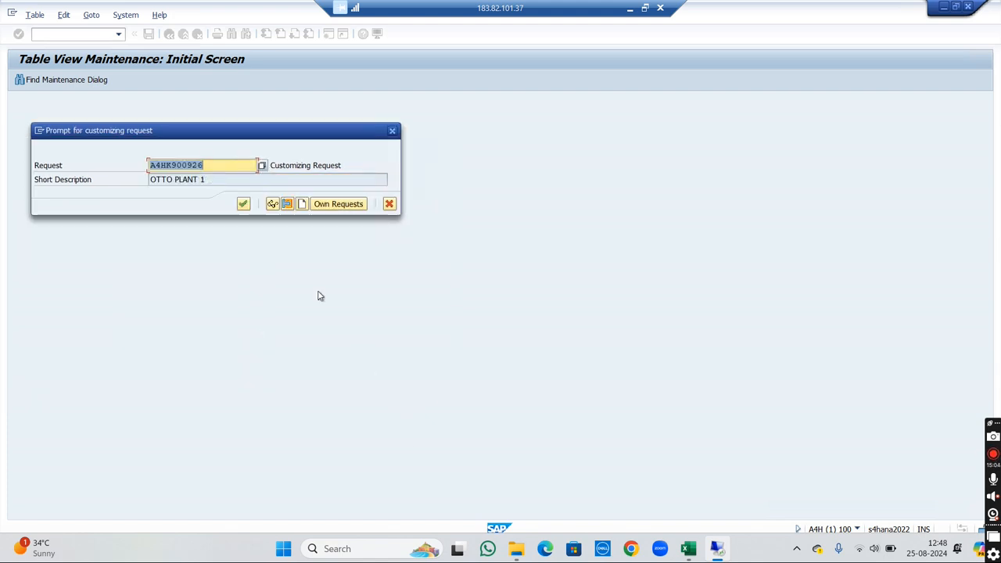
{"action": "left_click", "coordinate": [242, 205]}
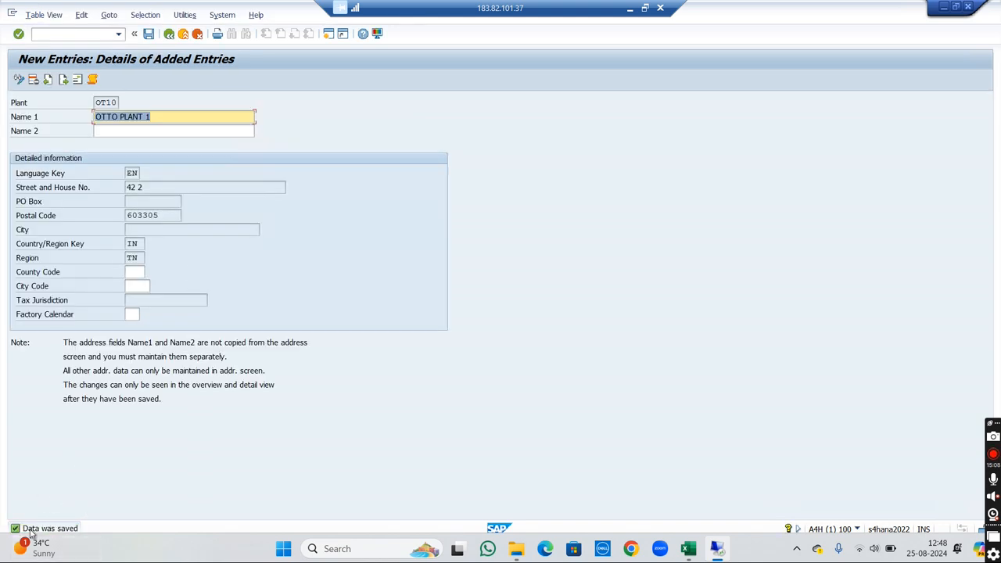
{"action": "left_click", "coordinate": [168, 36]}
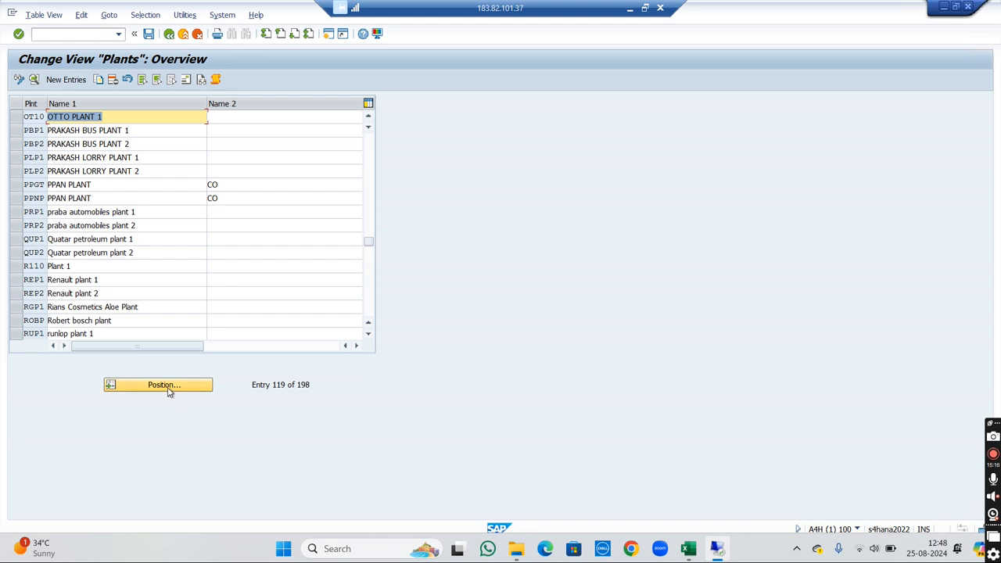
- Position the plants overview at plant OT10 and open its details to check the saved entry
{"action": "left_click", "coordinate": [169, 391]}
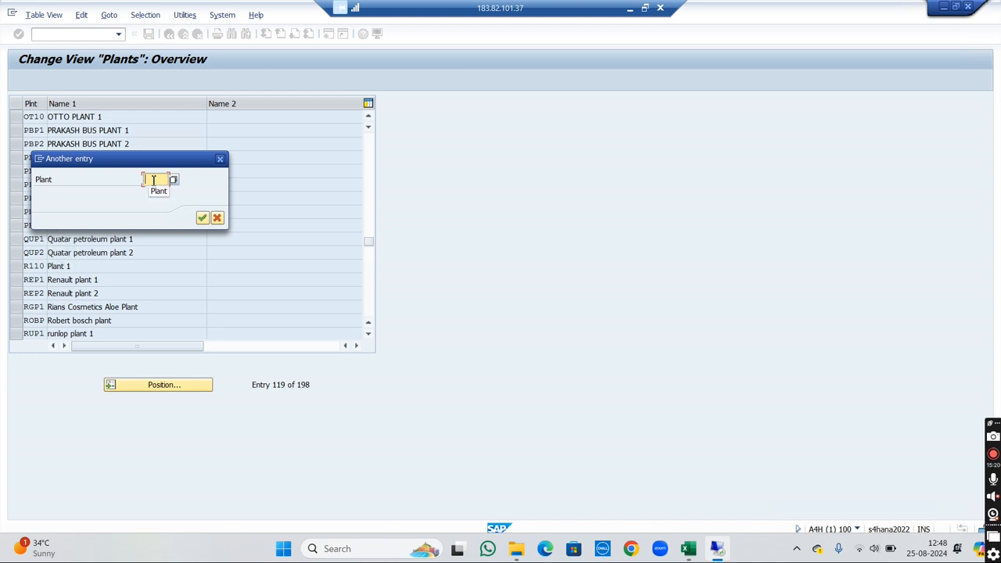
{"action": "type", "text": "OT10"}
{"action": "key", "text": "Return"}
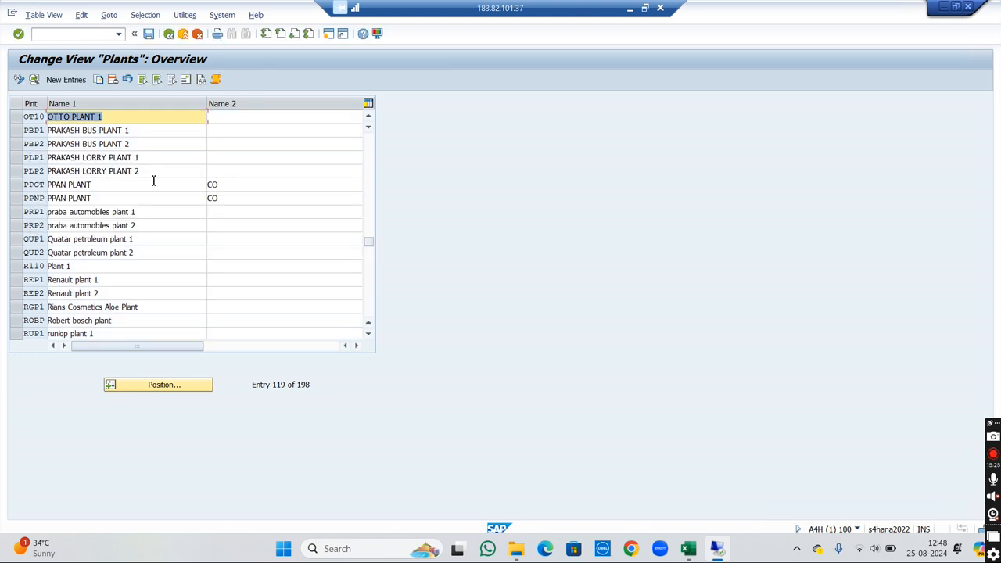
{"action": "double_click", "coordinate": [43, 117]}
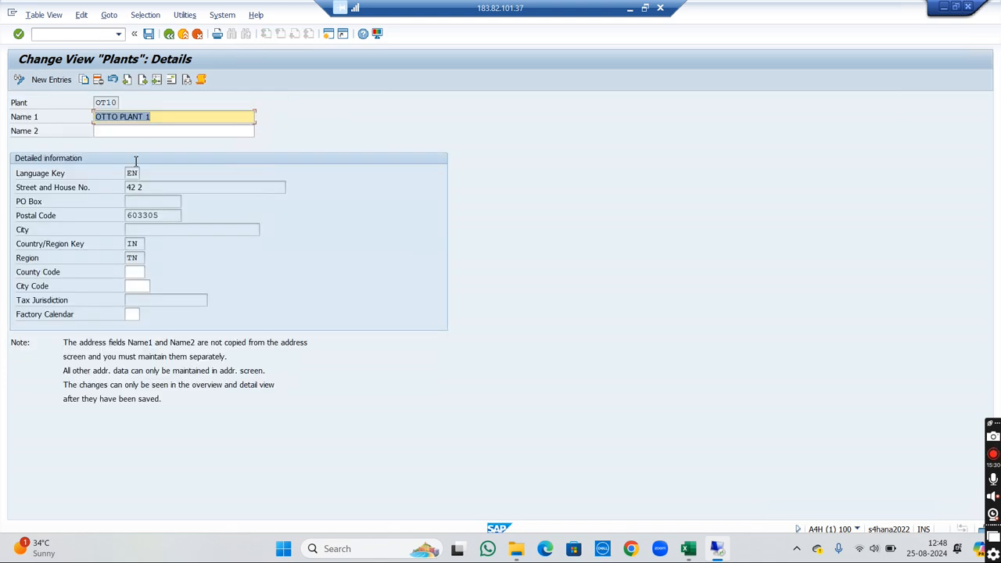